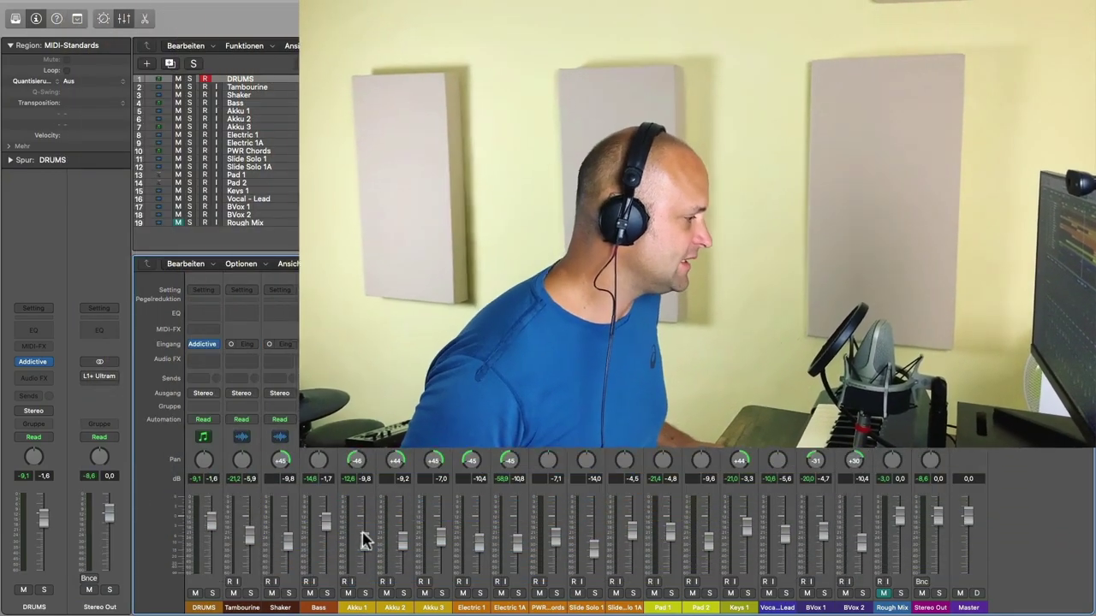
- Audition the Akku 1 and Keys 1 tracks soloed together, and clear both solos when playback is stopped
click(365, 593)
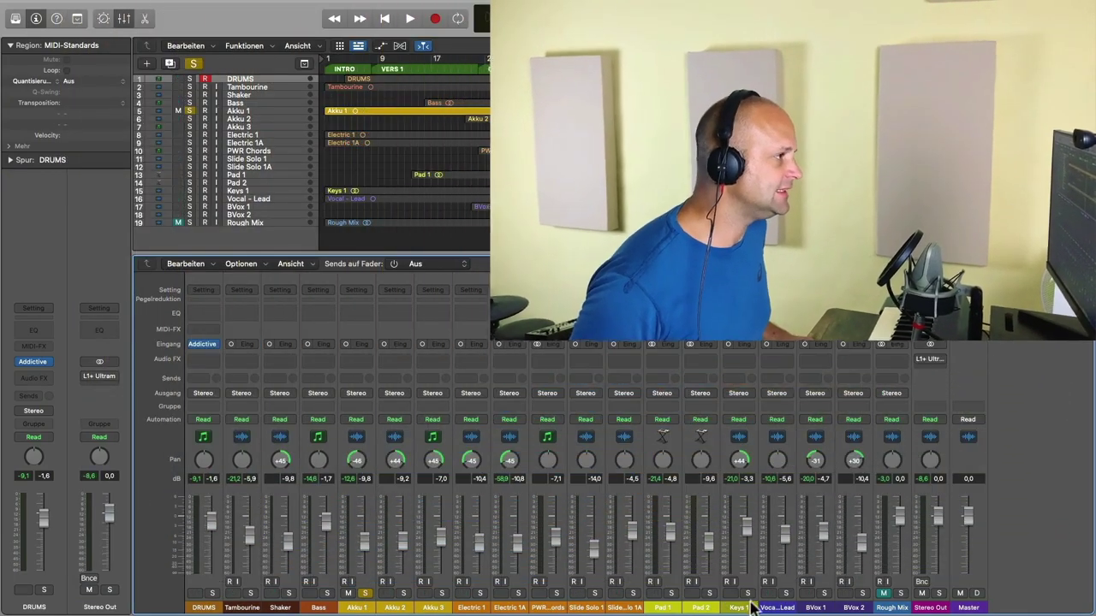
click(748, 593)
key(comma)
key(comma)
key(space)
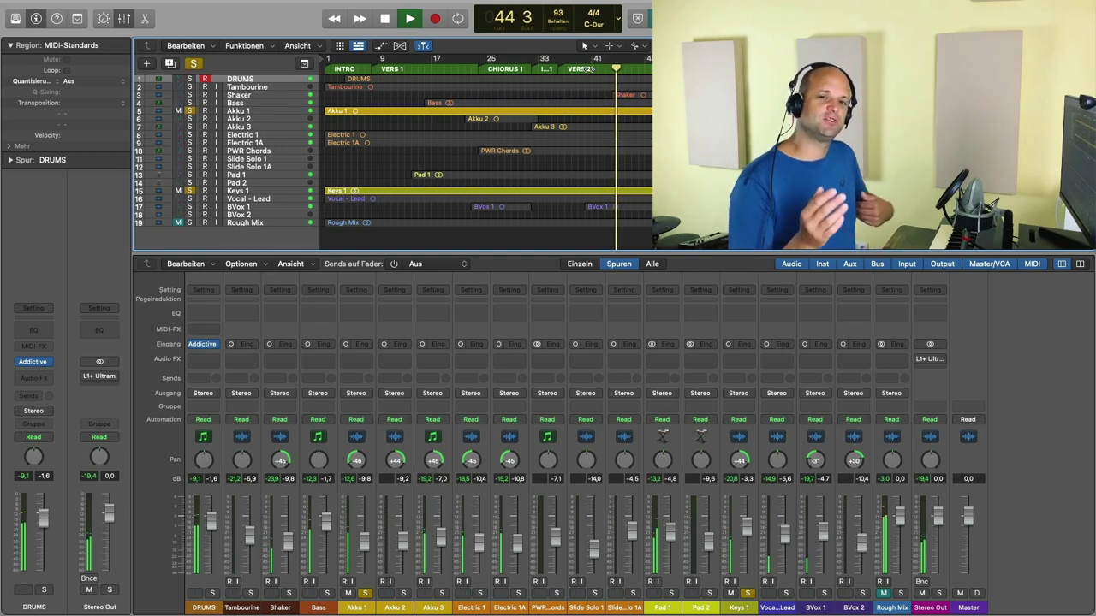
key(space)
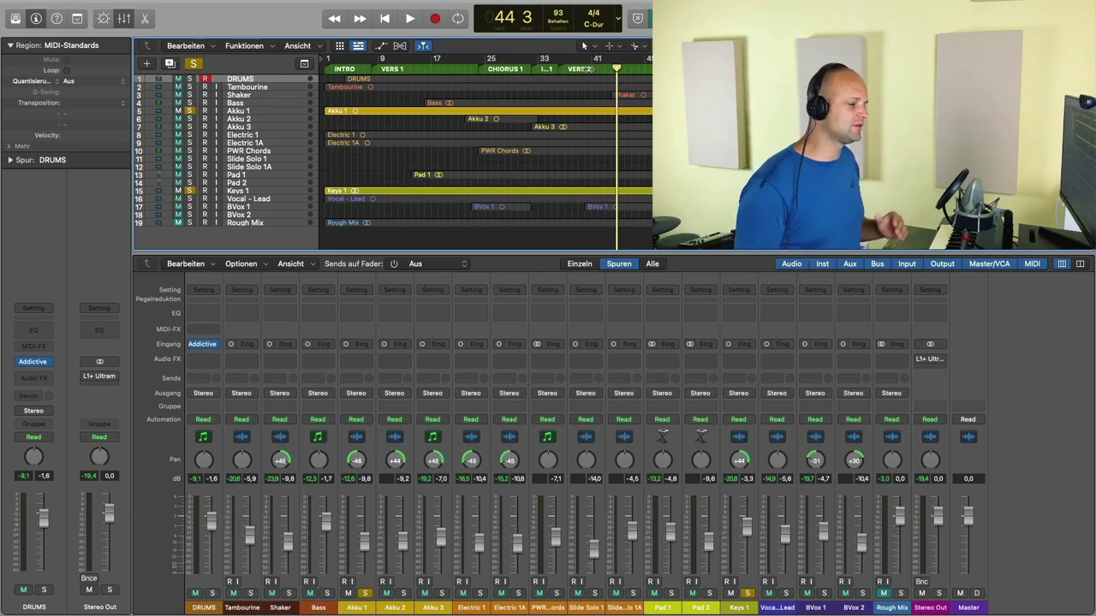
mouse_move(931, 587)
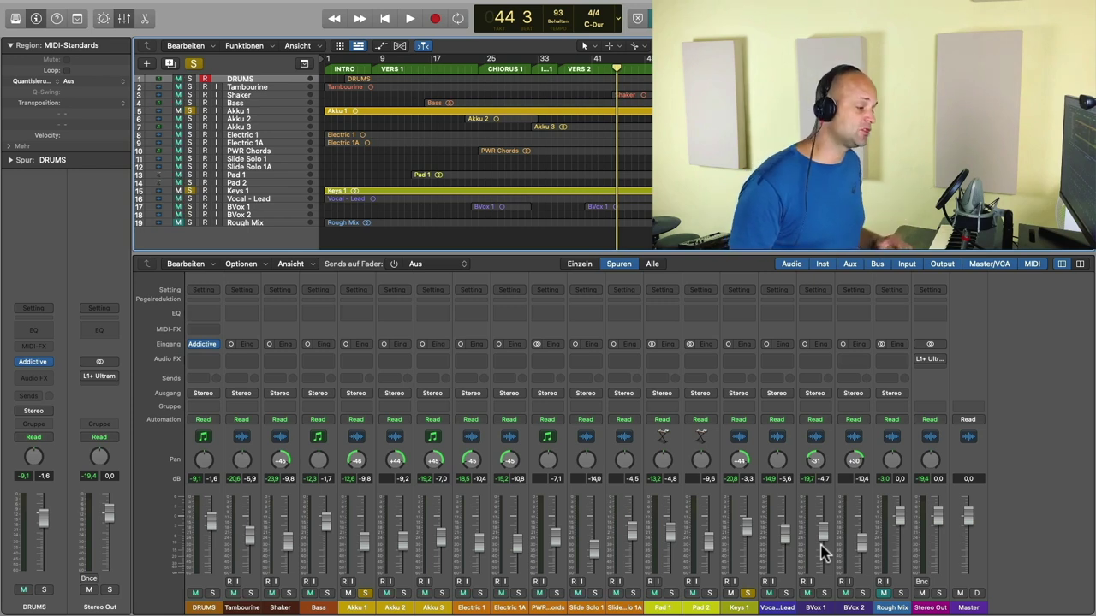
click(747, 594)
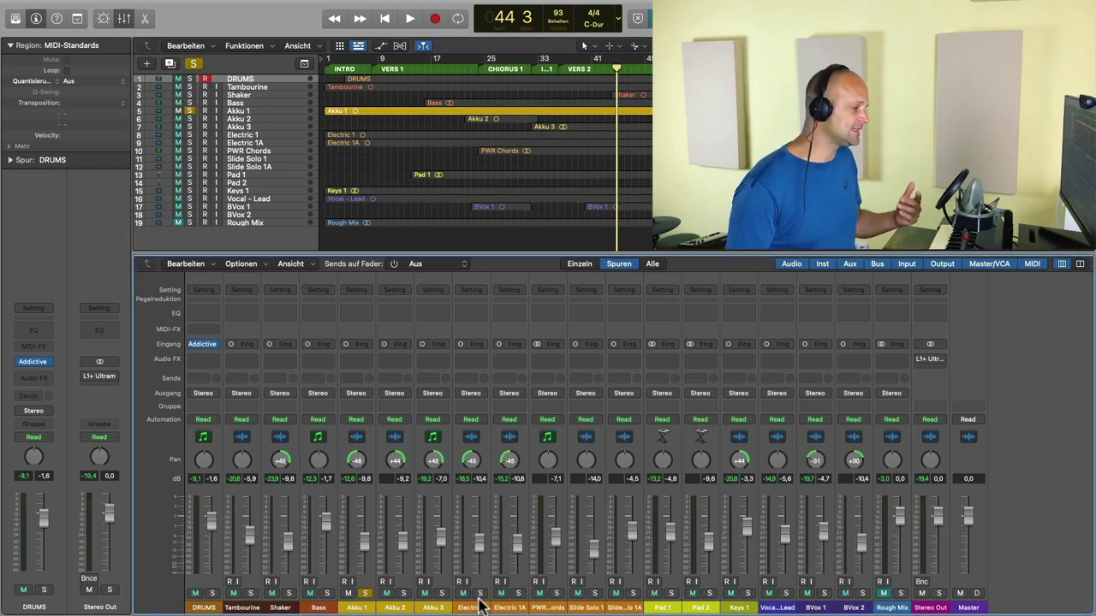
click(364, 594)
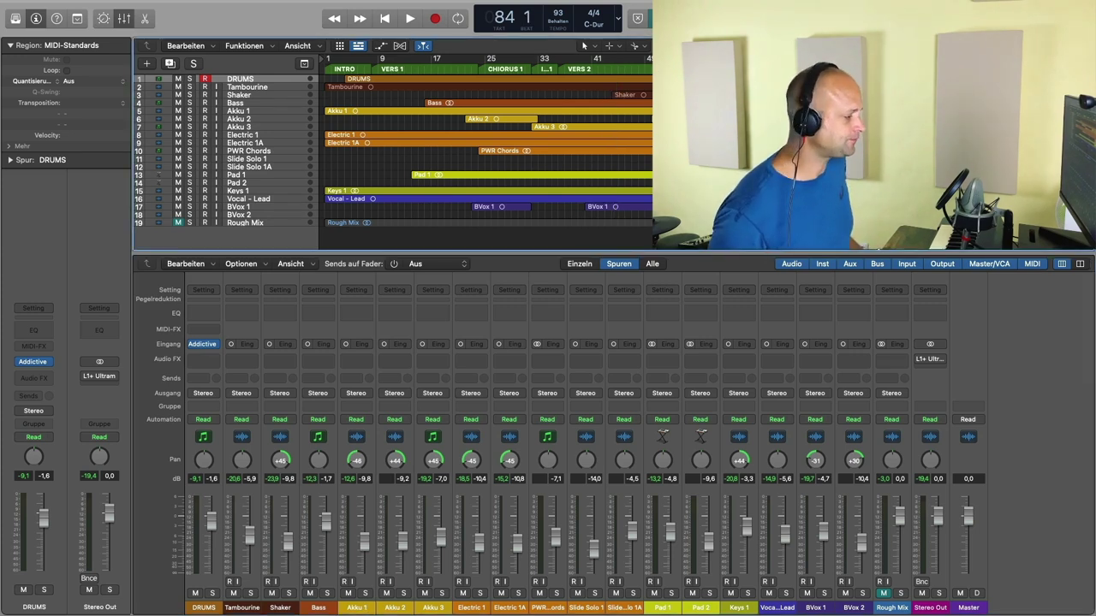
- Audition Akku 1 and Akku 3 soloed together from bar 84, and end with both solos cleared and Akku 1 muted
key(space)
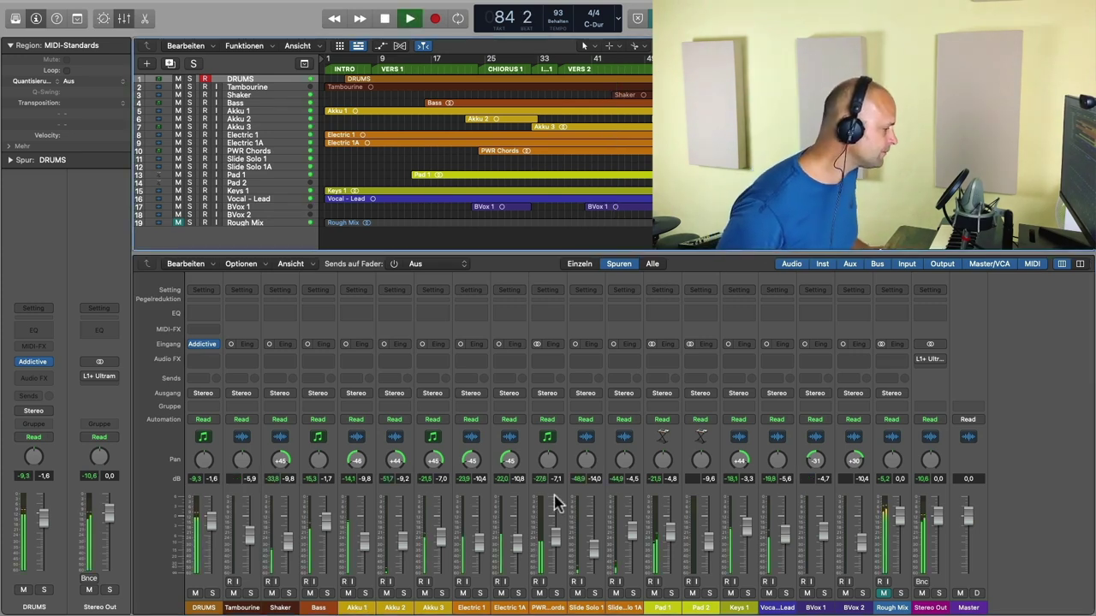
click(365, 593)
click(441, 593)
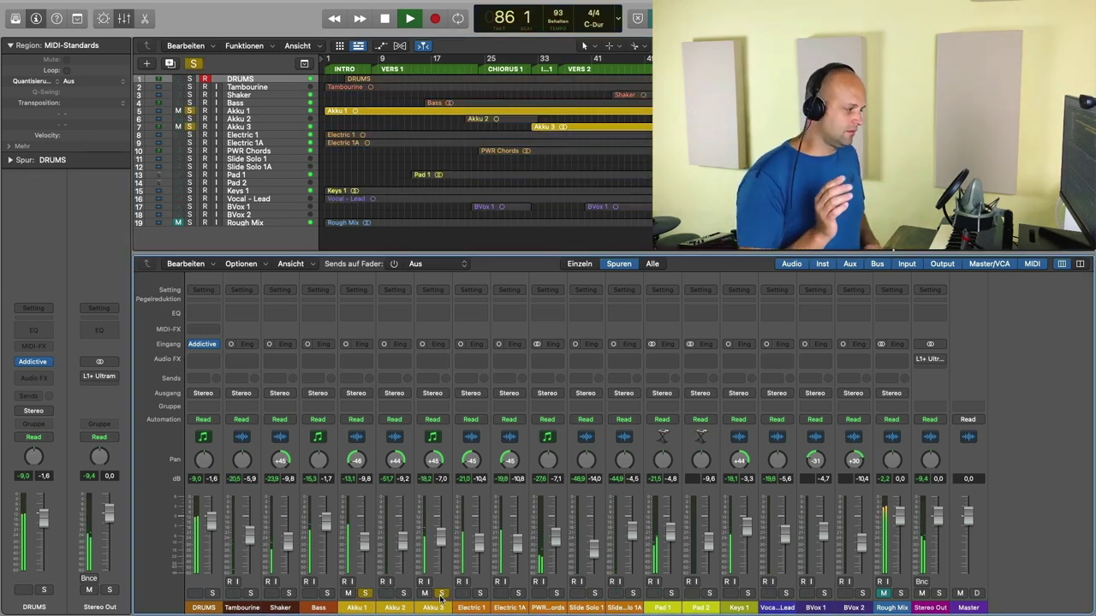
key(space)
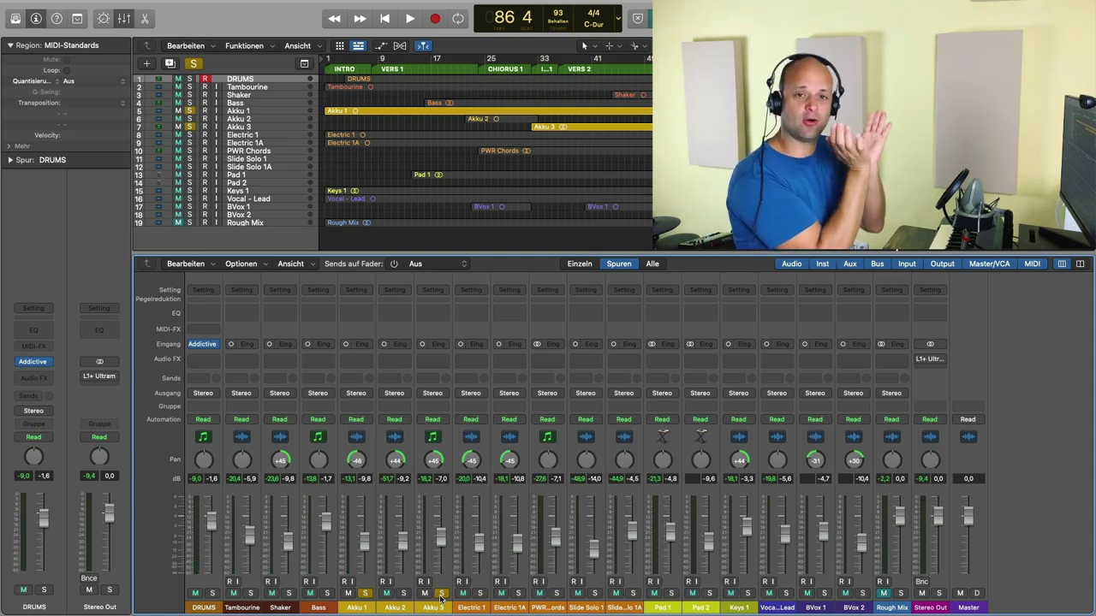
click(189, 126)
click(189, 111)
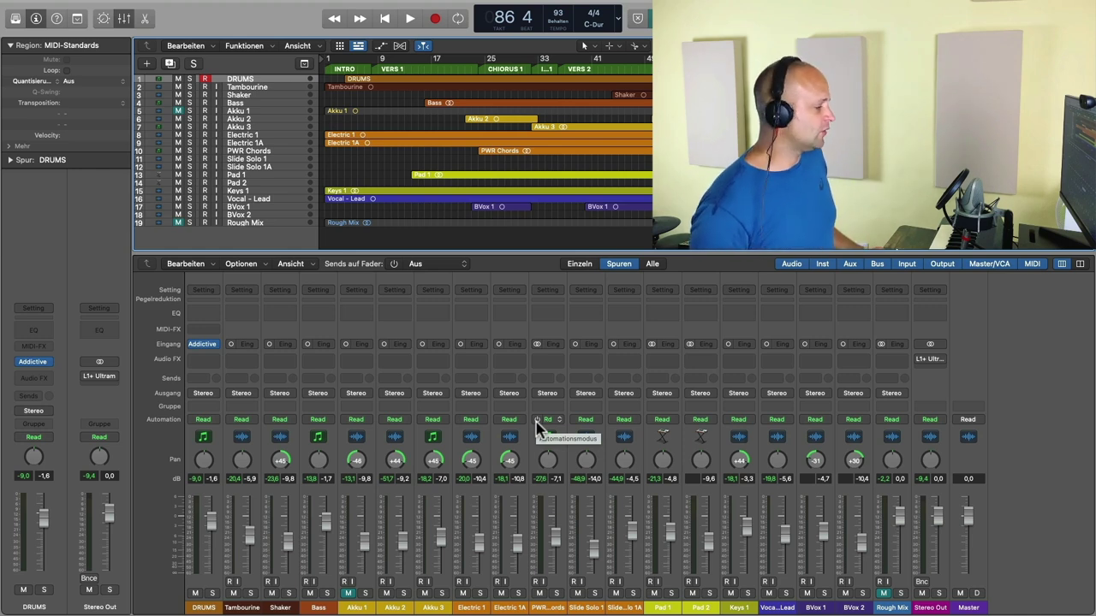
click(440, 544)
click(370, 610)
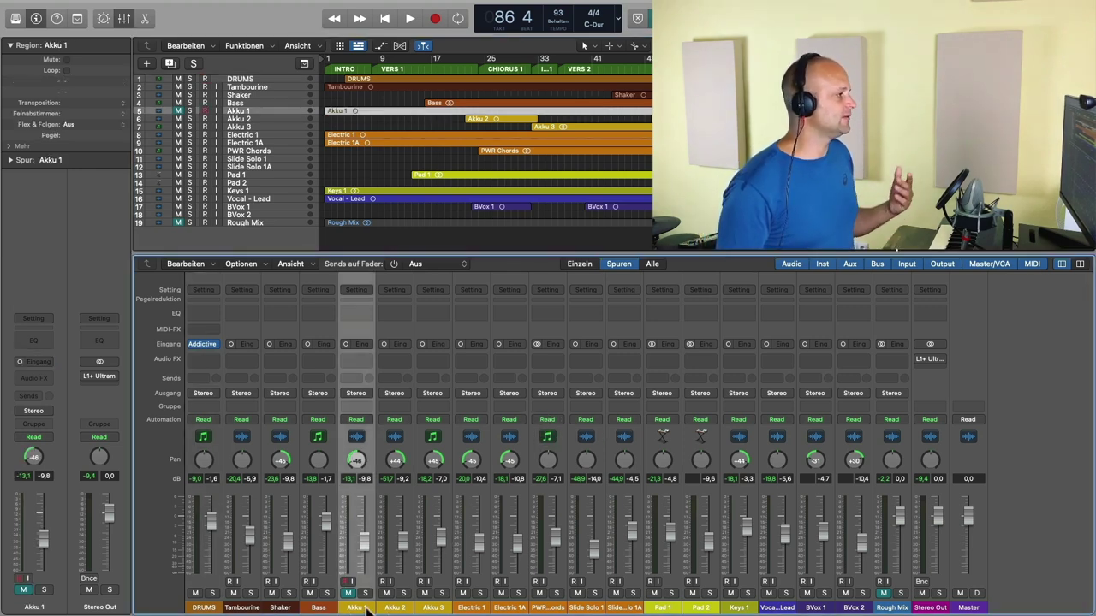
click(259, 79)
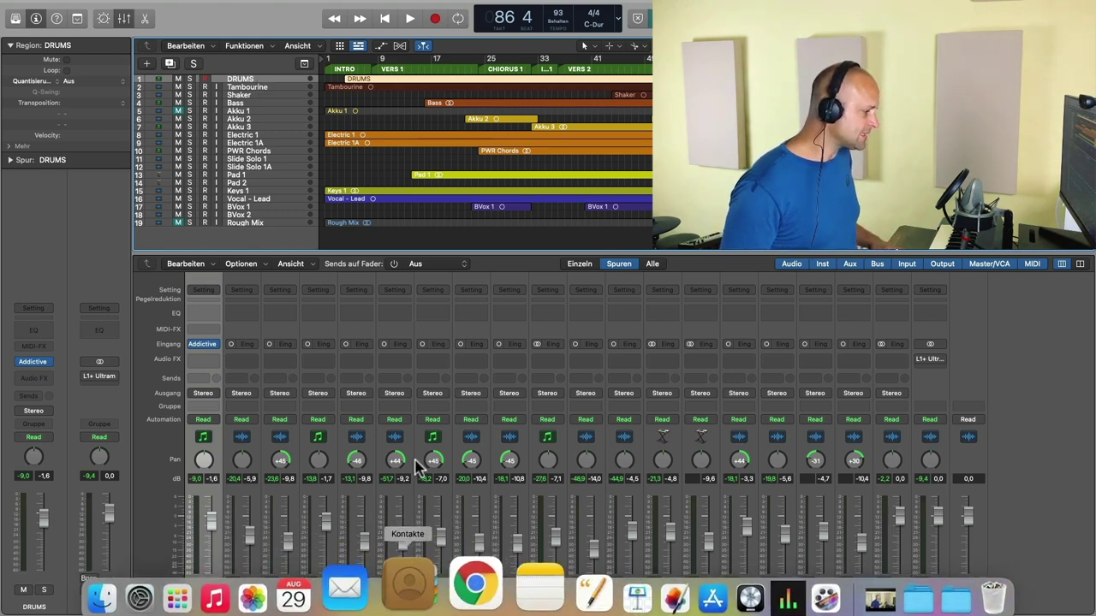
drag(355, 608, 387, 609)
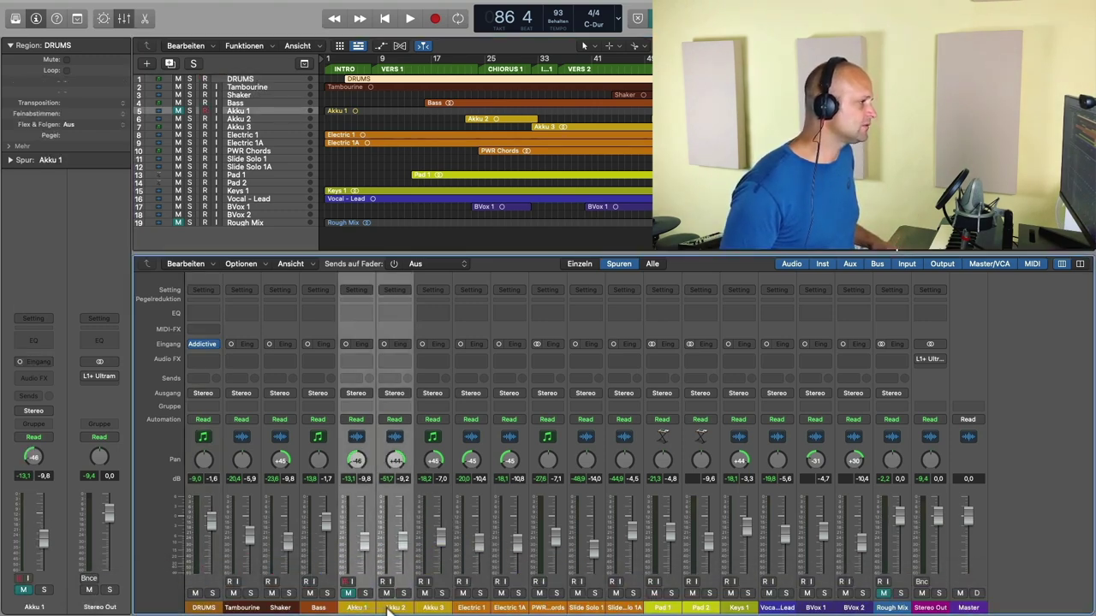
click(392, 609)
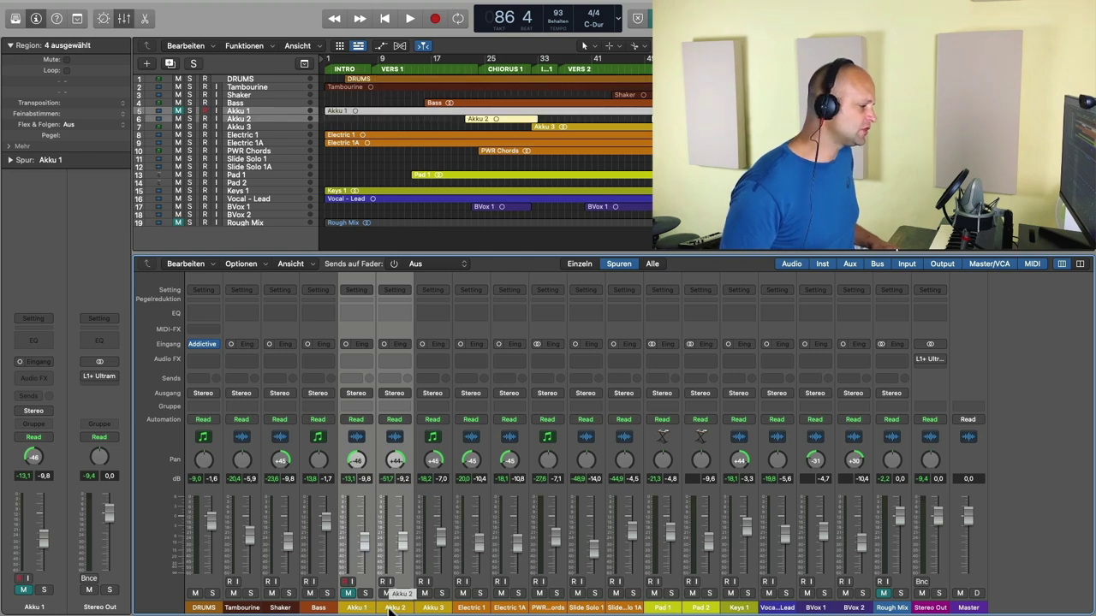
- Combine the Electric 1 and Electric 1A tracks into a summing stack named EGuits
drag(481, 609, 511, 610)
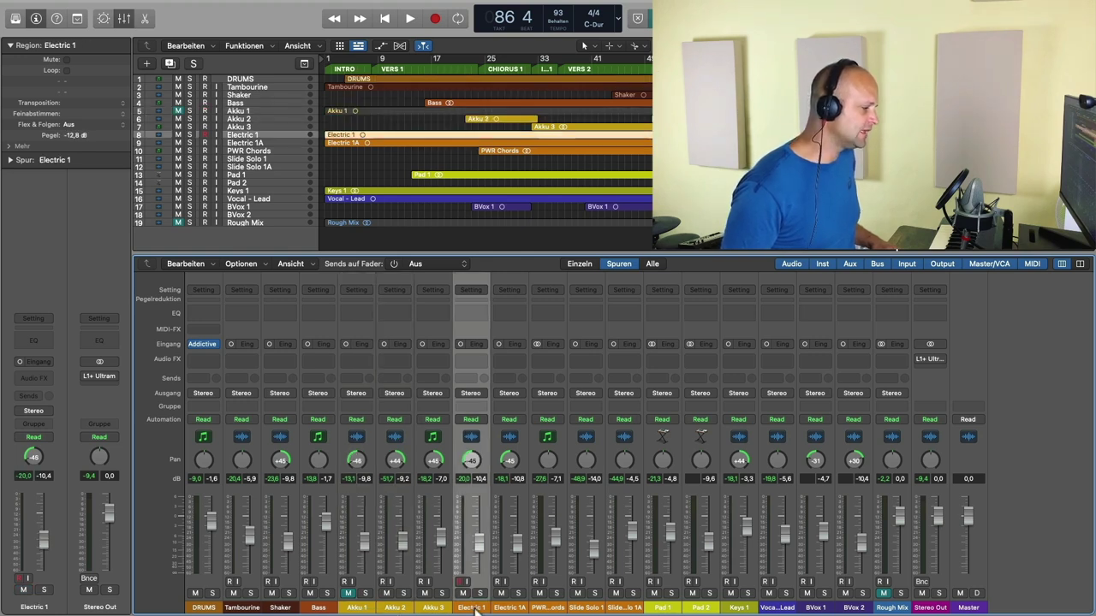
click(511, 610)
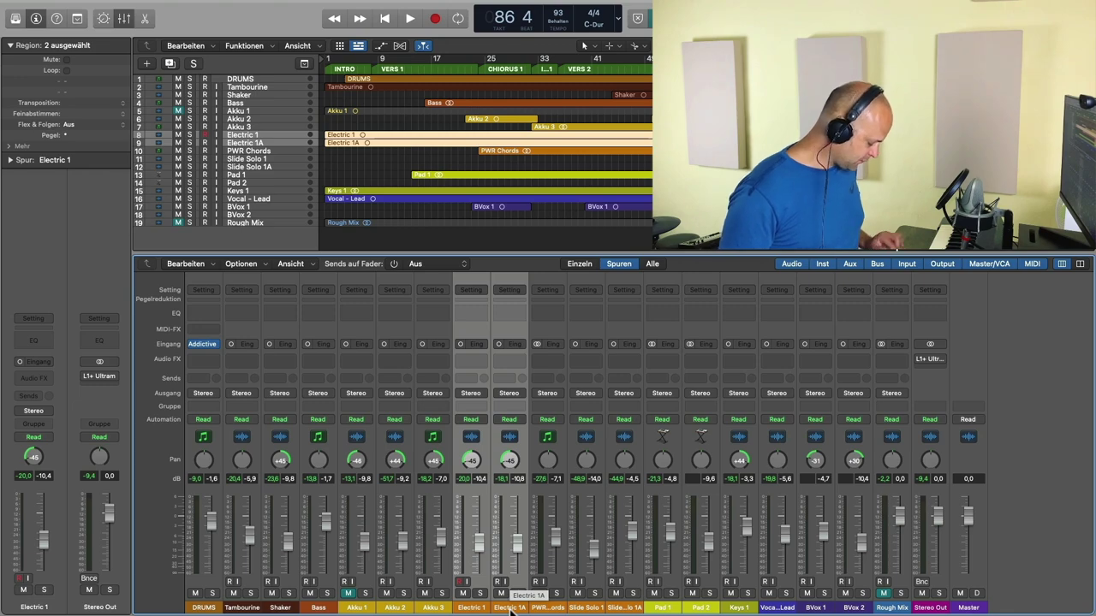
key(super+shift+d)
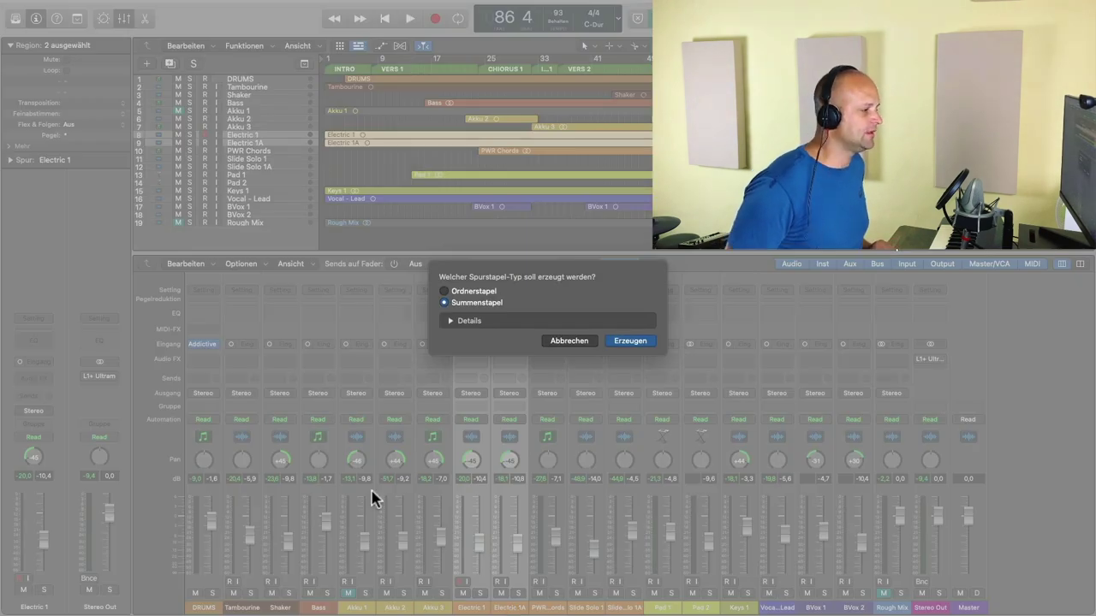
click(630, 341)
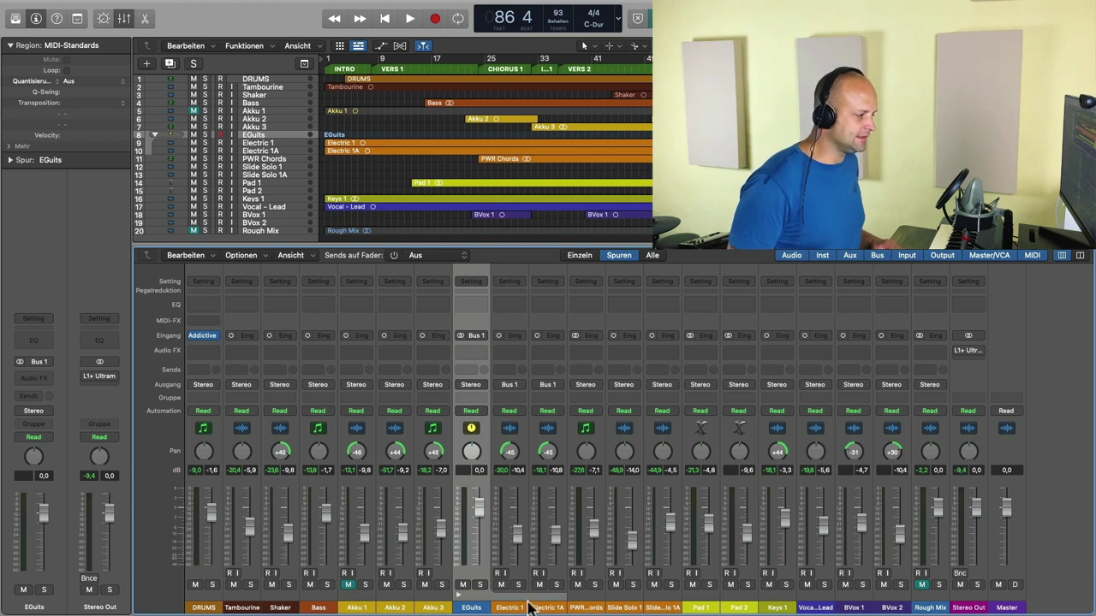
double_click(475, 607)
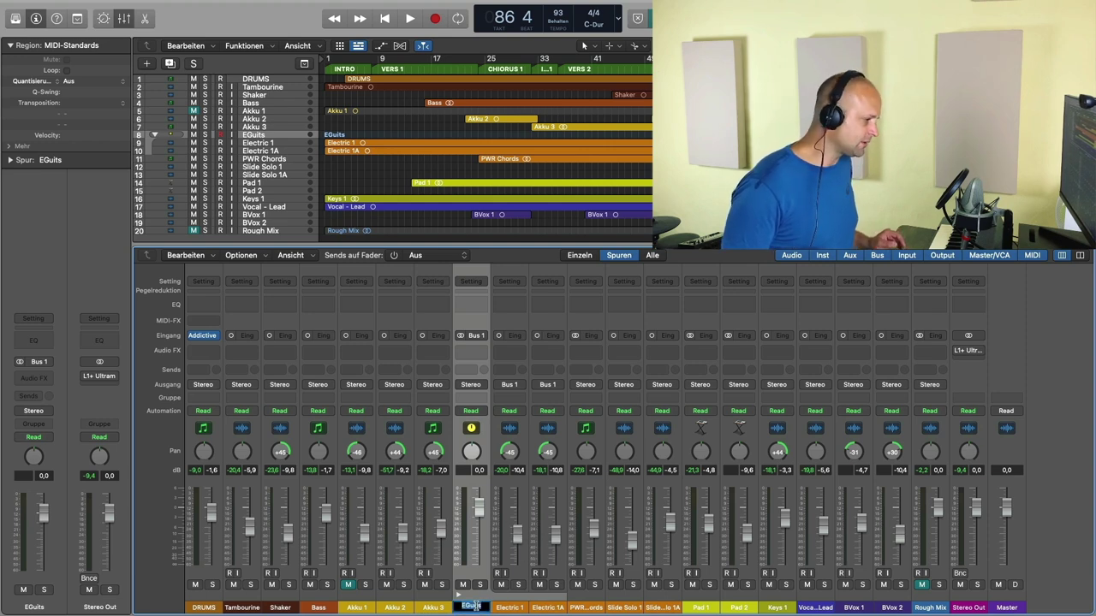
click(521, 608)
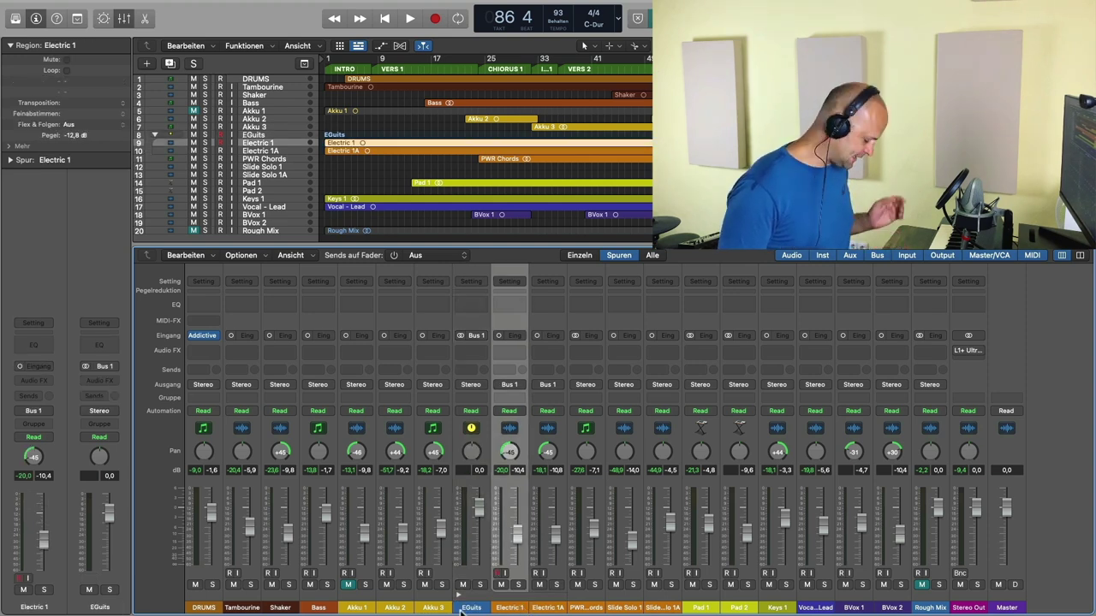
- Color the EGuits stack orange to match its Electric 1 and Electric 1A tracks
click(474, 608)
key(alt+c)
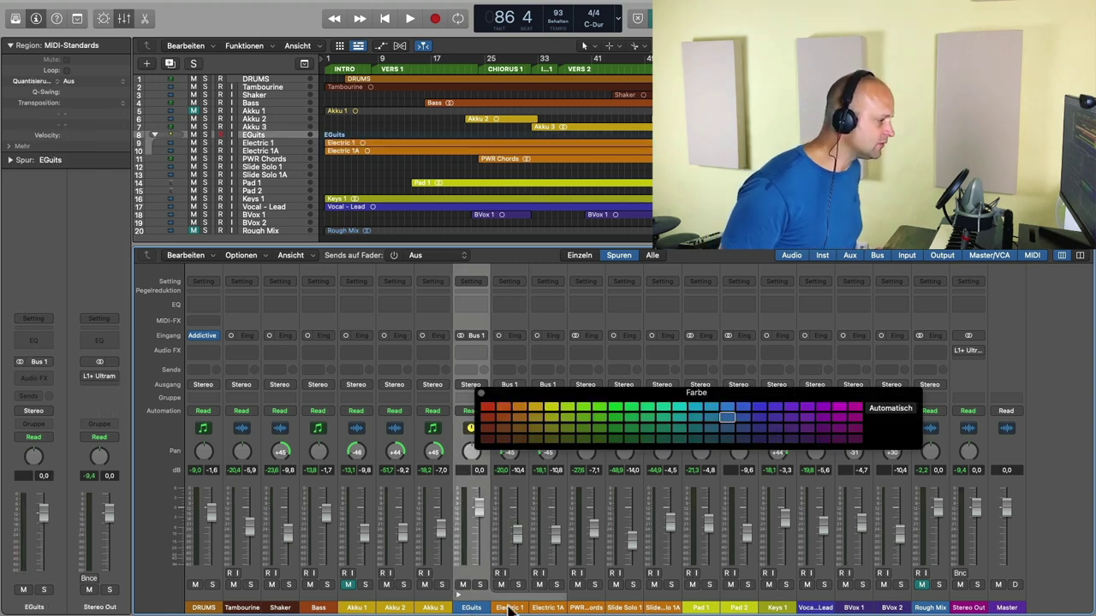
click(521, 608)
click(474, 608)
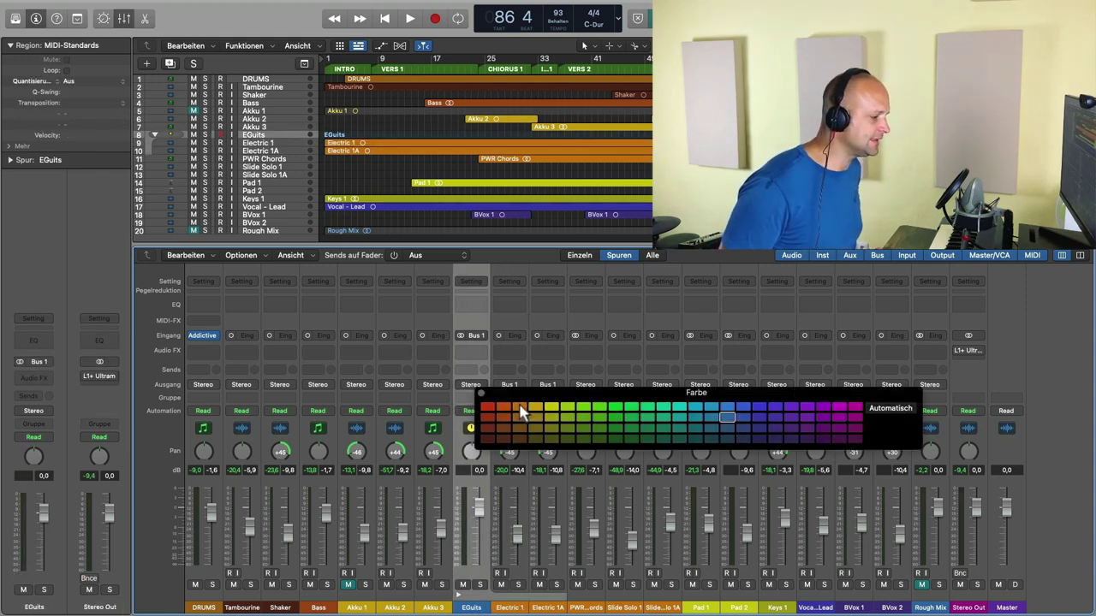
click(482, 392)
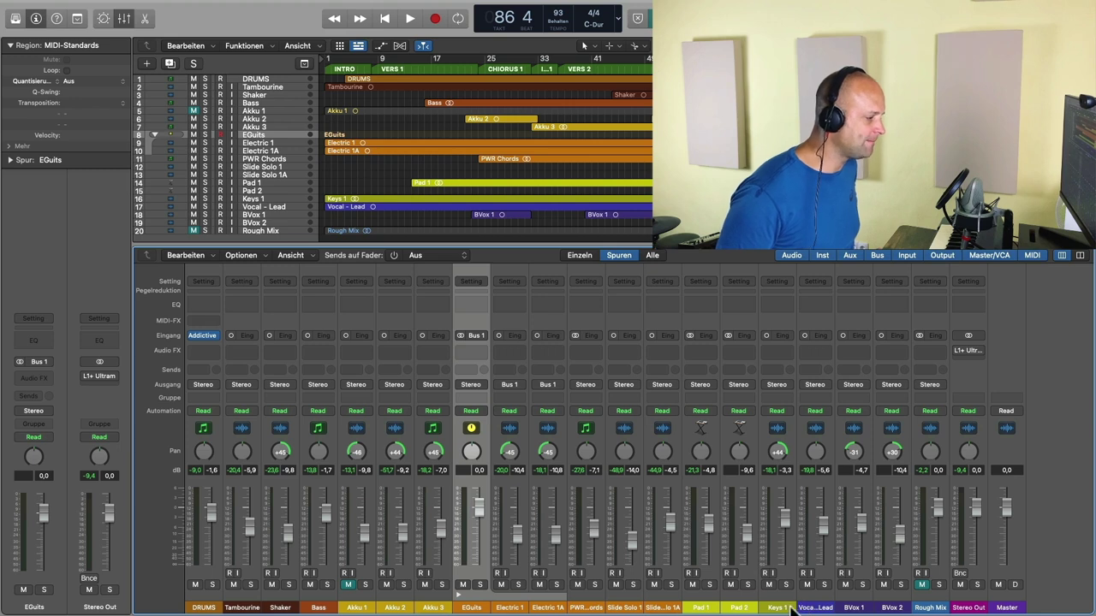
- Group the two slide solo tracks into a stack named Slide and the BVox tracks into BVOX, and collapse all stacks
drag(623, 608, 666, 609)
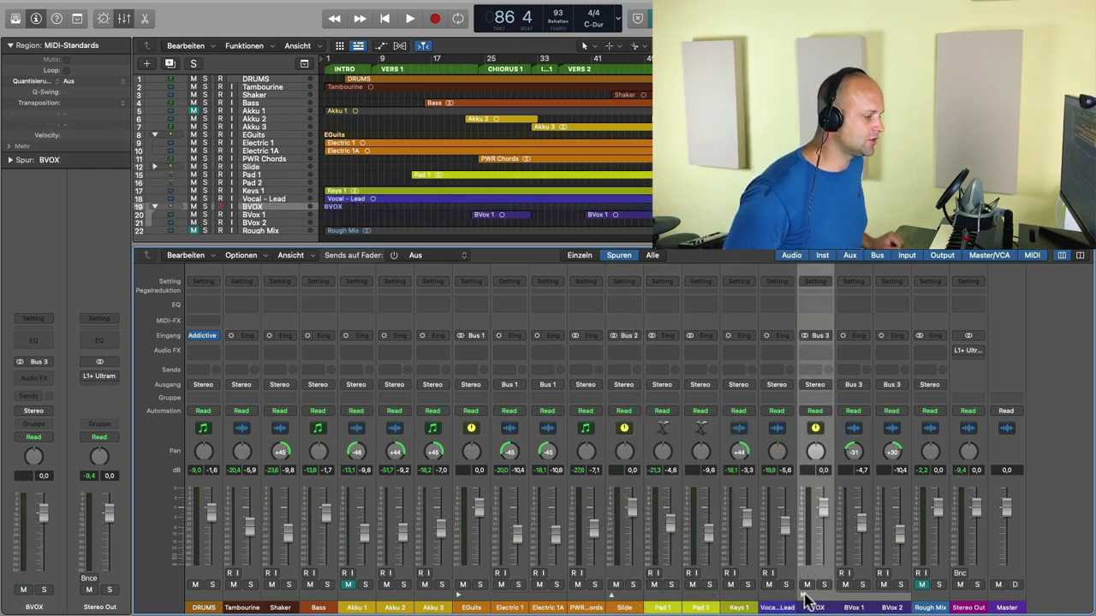
click(804, 596)
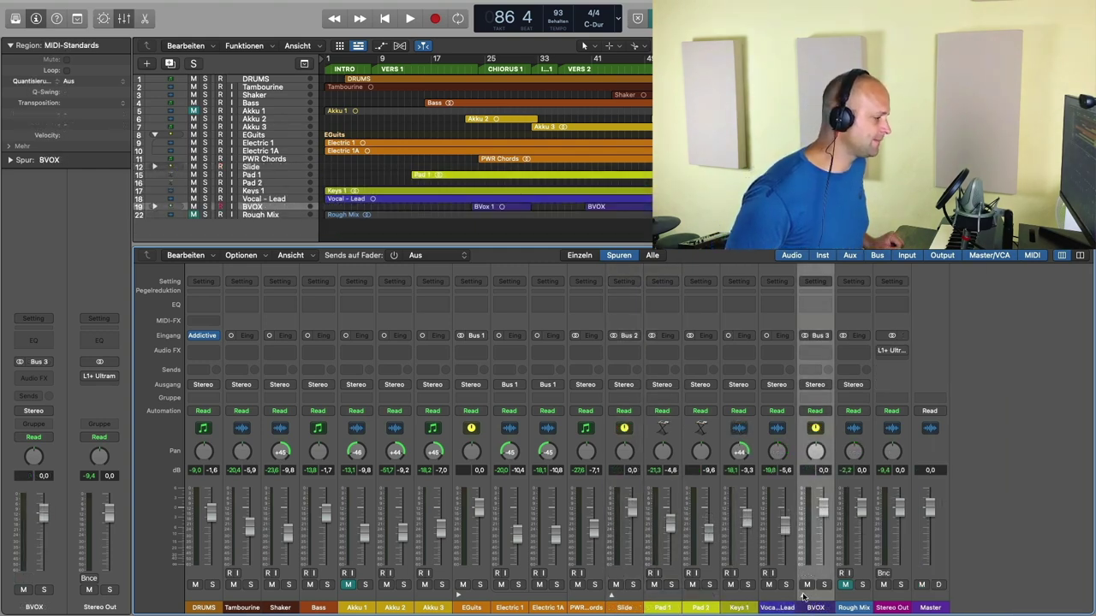
click(458, 597)
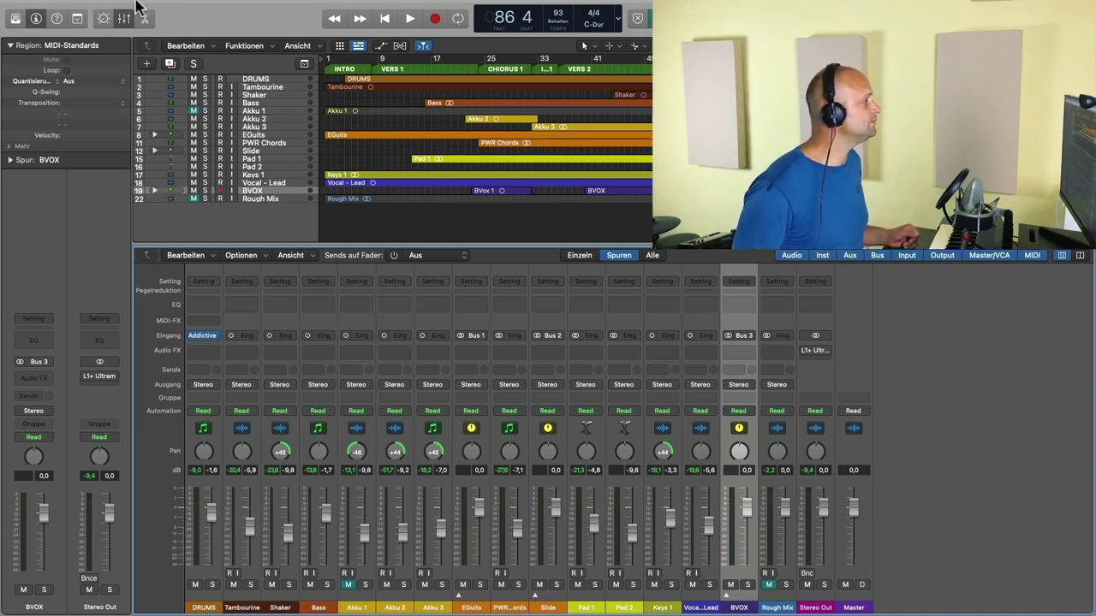
- Set the I/O buffer size to 1024 in the audio device settings, apply it and close the settings
mouse_move(139, 7)
click(49, 8)
mouse_move(81, 44)
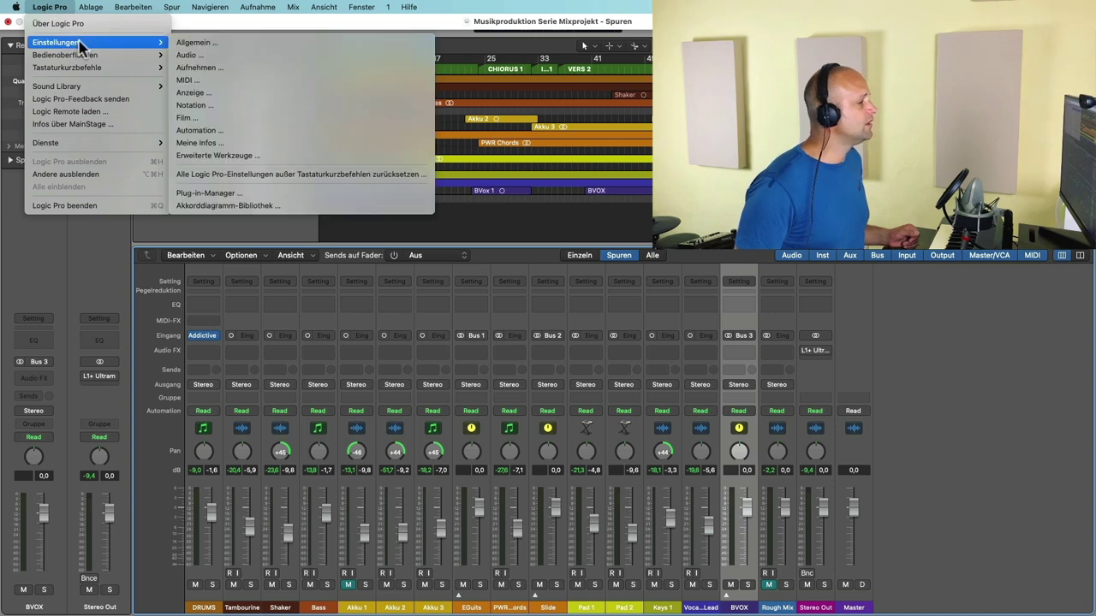
click(189, 54)
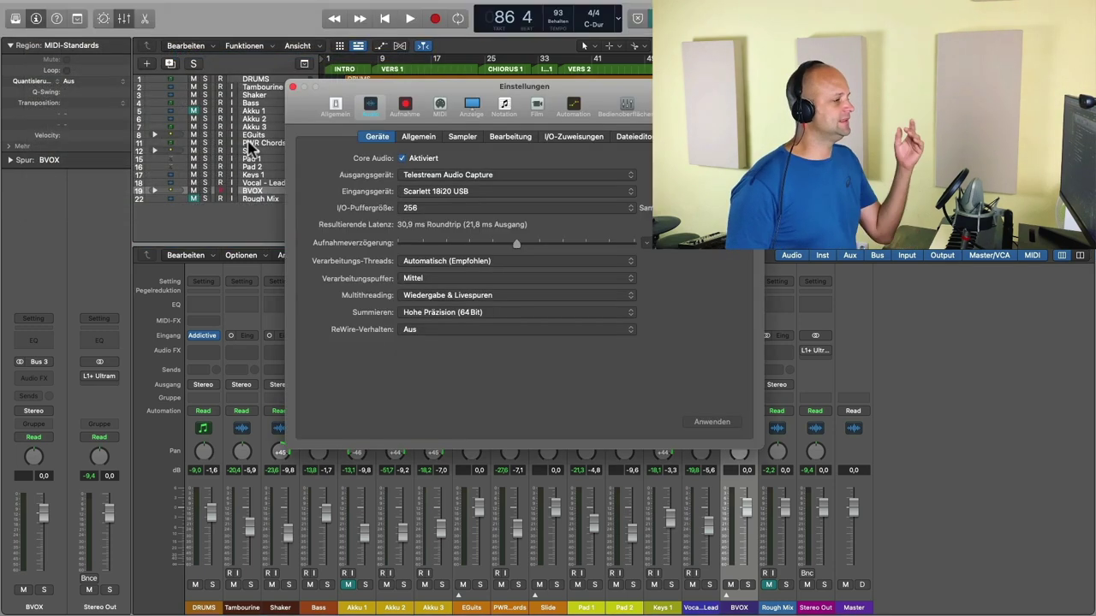
click(445, 217)
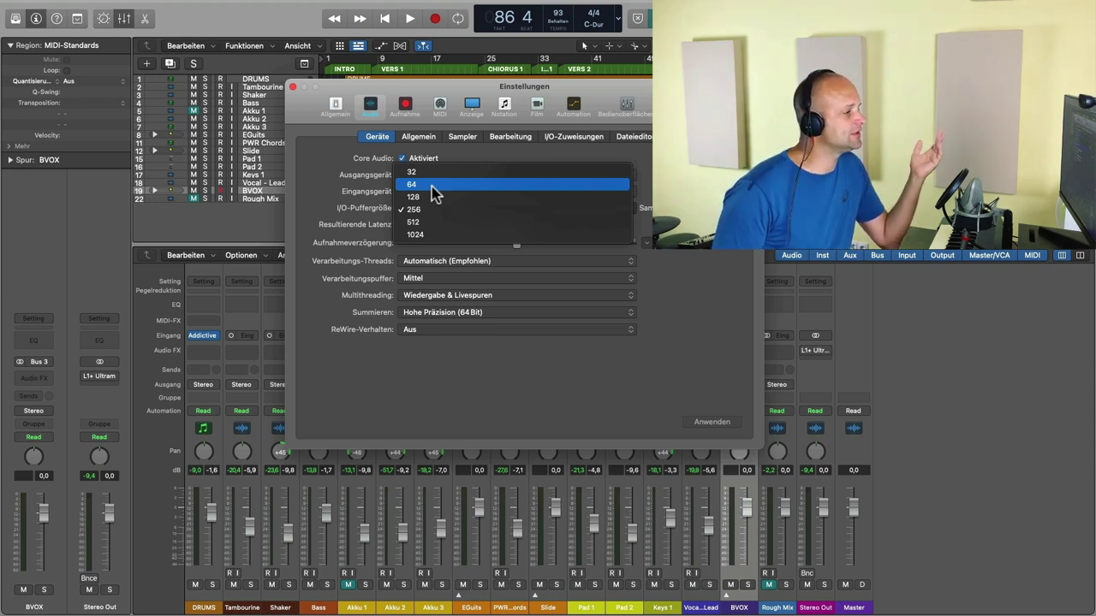
click(425, 233)
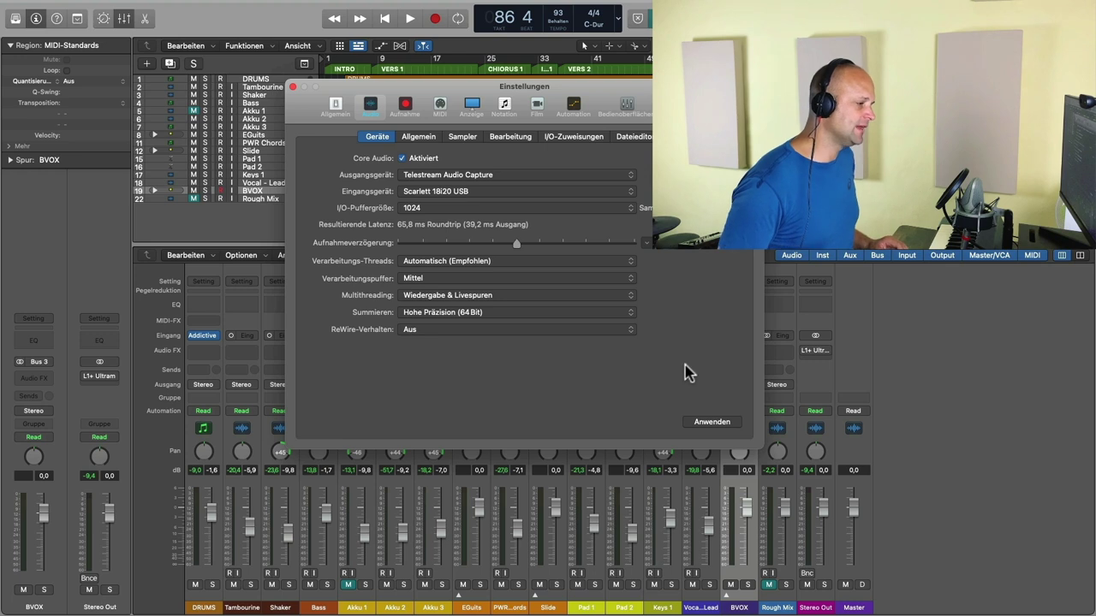
click(710, 422)
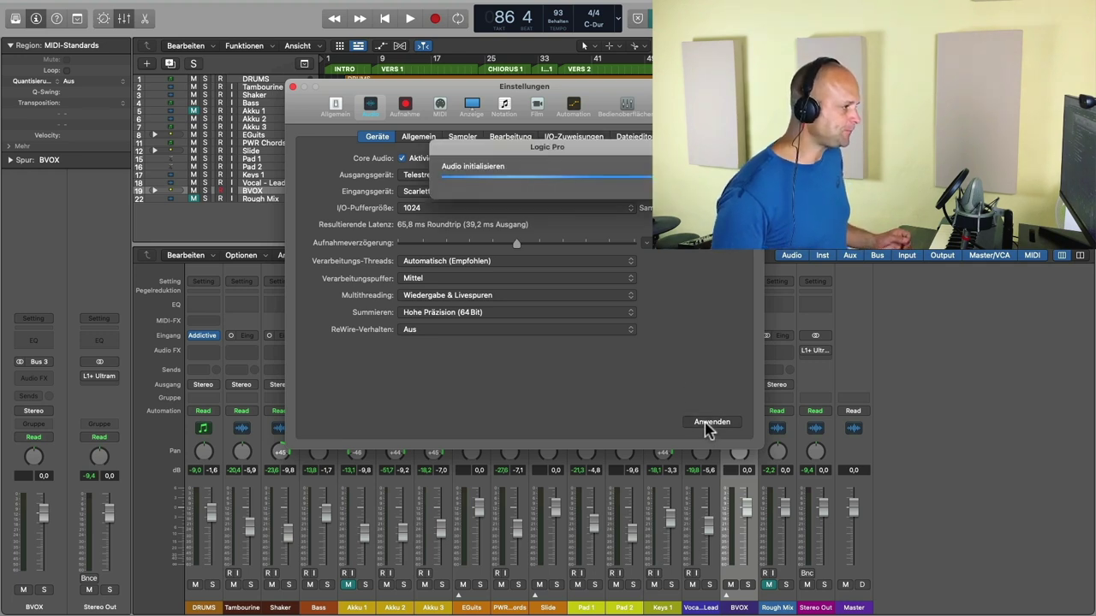
click(293, 86)
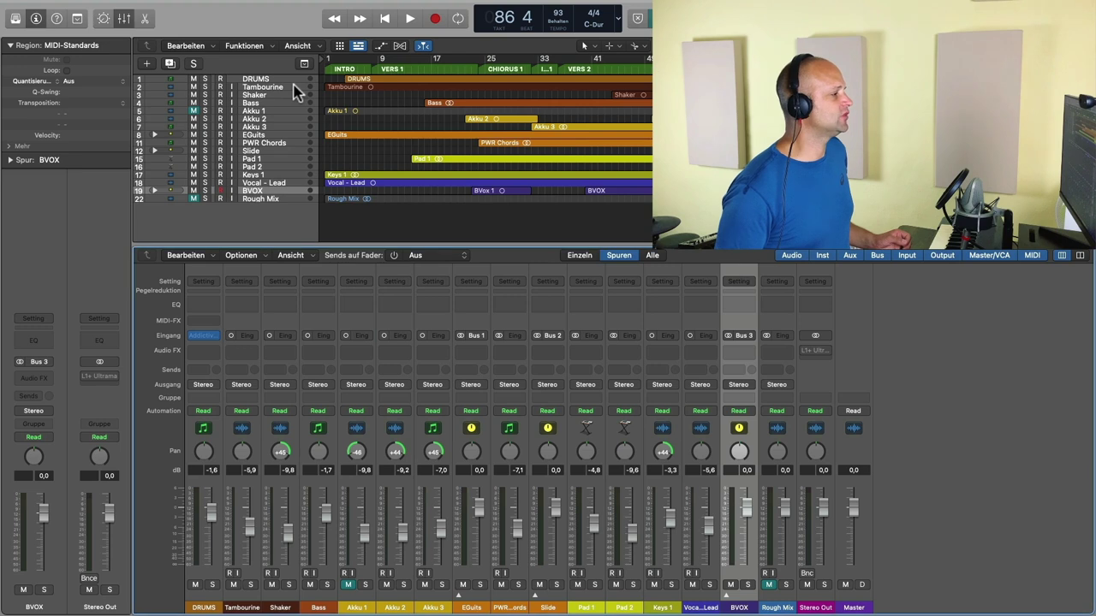
- Insert the stereo Waves GW MixCentric plug-in on the Stereo Out channel, ahead of the L1+ Ultramaximizer
click(269, 200)
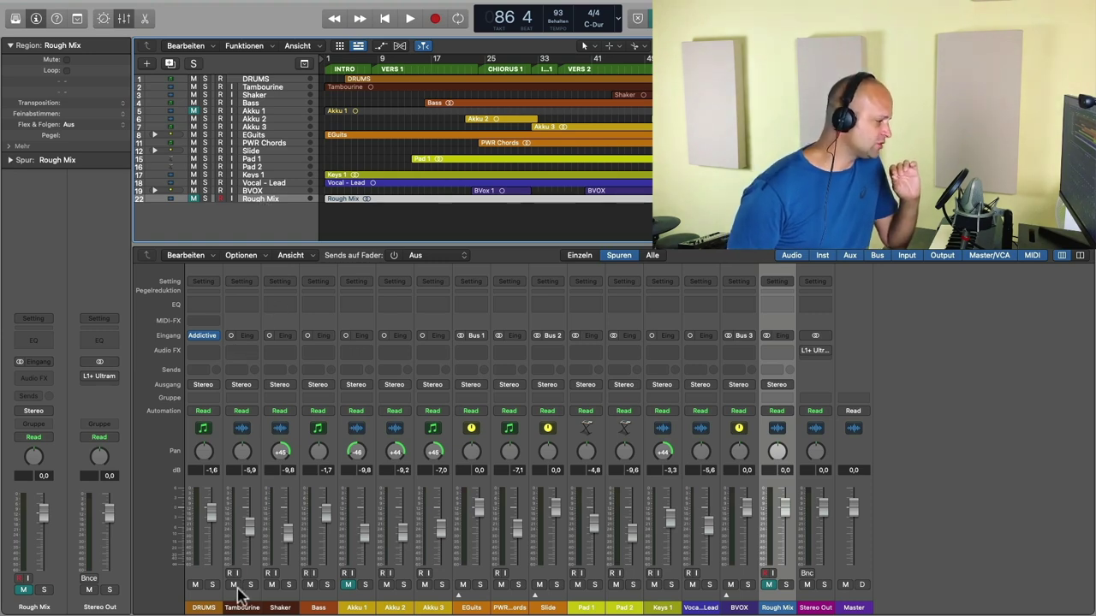
click(206, 607)
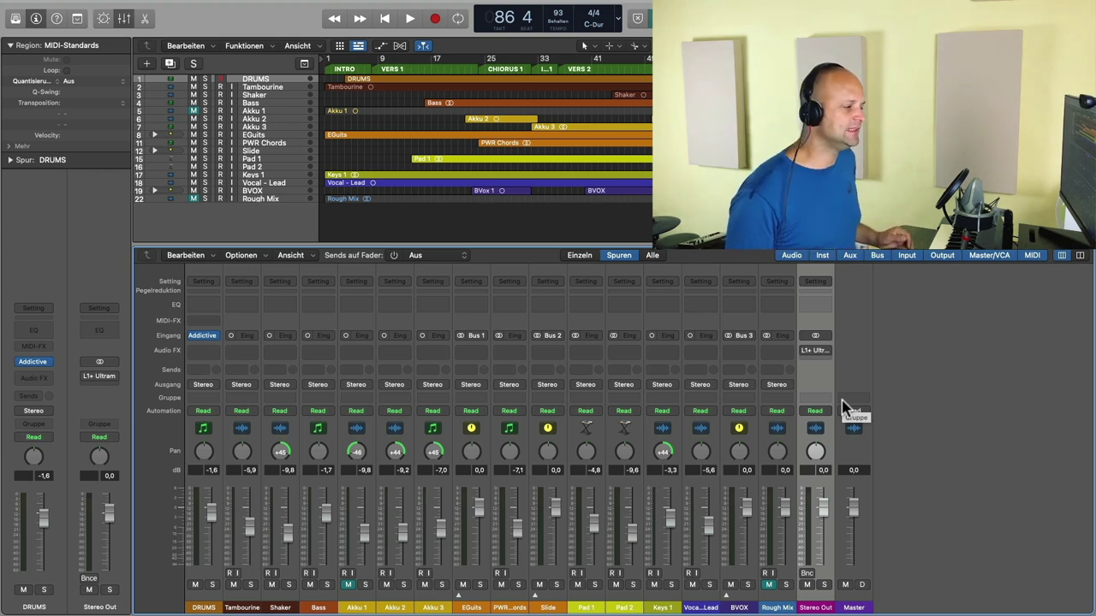
click(820, 347)
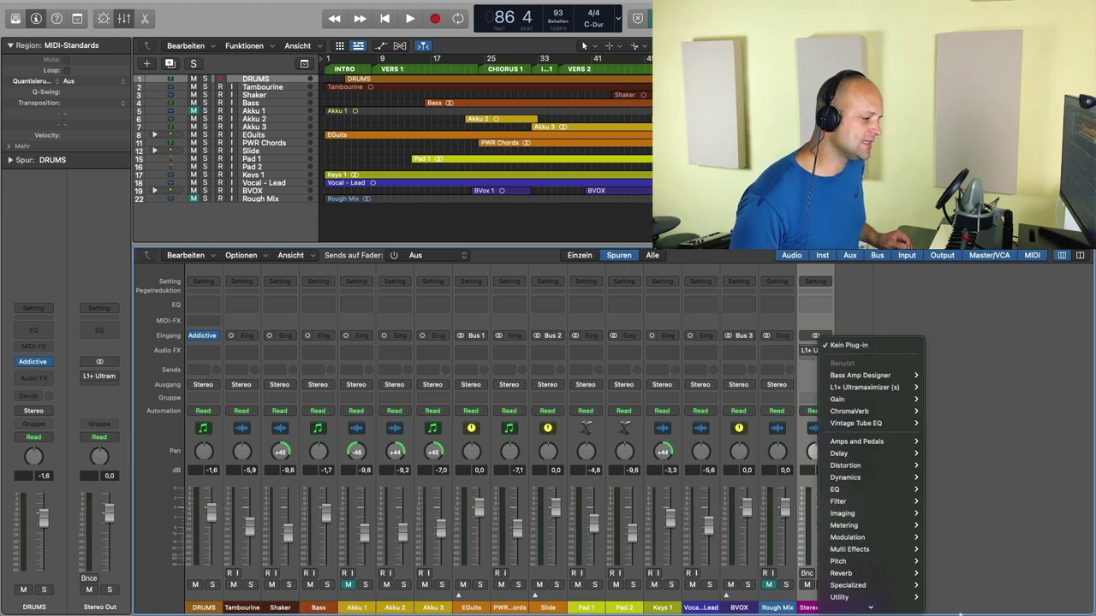
mouse_move(899, 606)
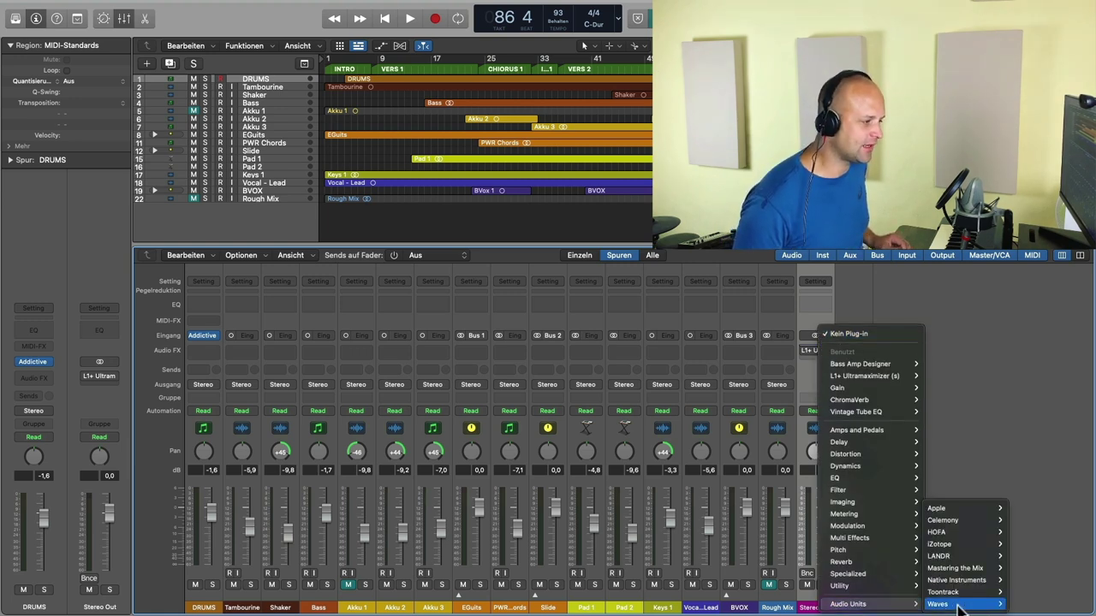
mouse_move(961, 606)
mouse_move(867, 526)
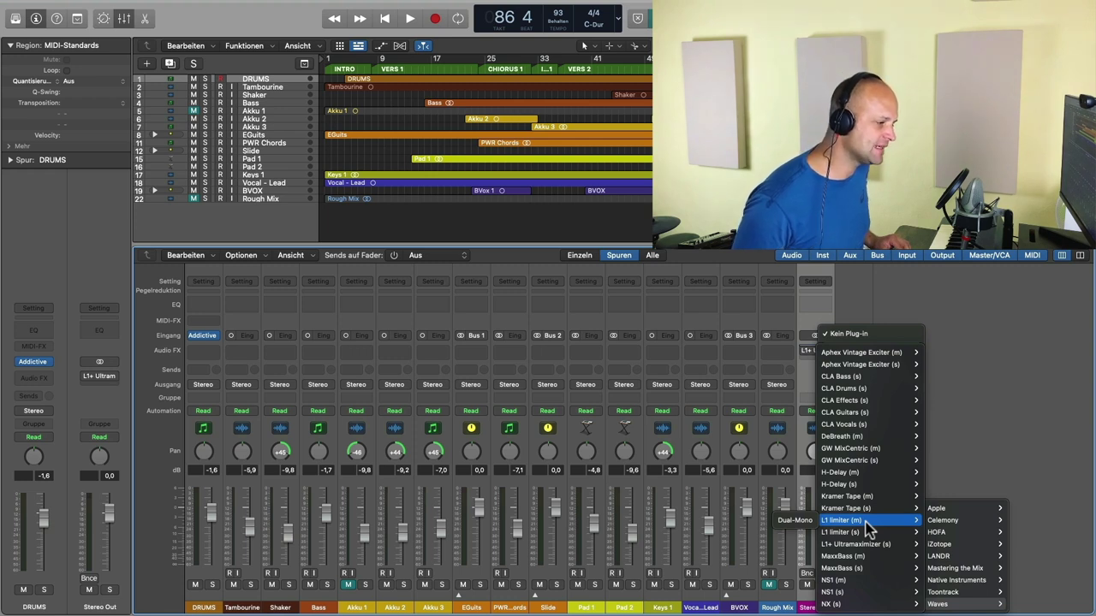
click(813, 464)
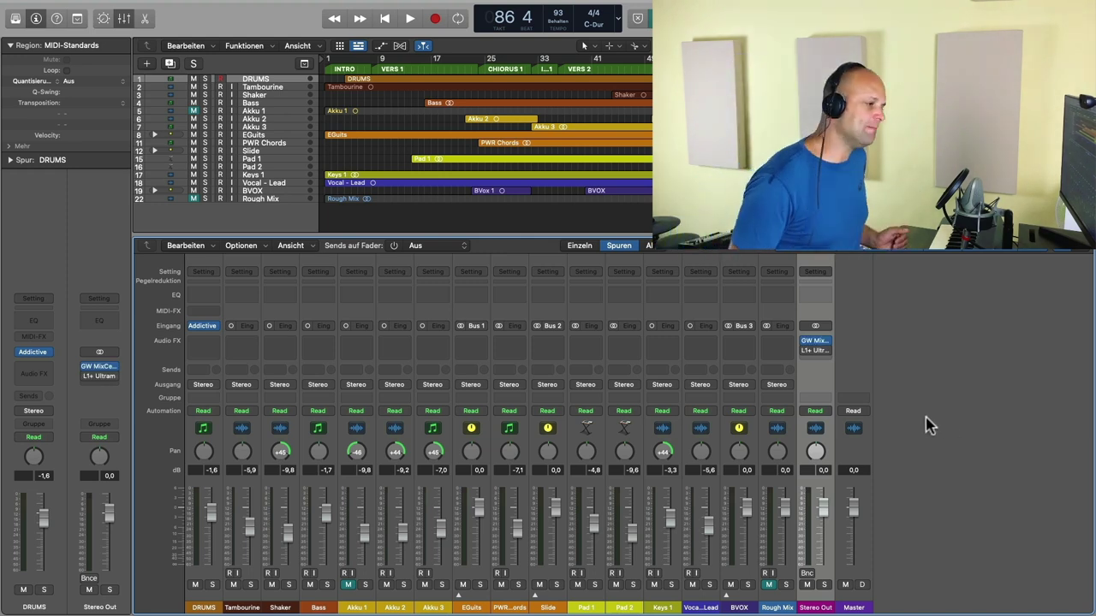
- Open GW MixCentric, loop playback, and raise the Intensity with Input at 2.6 and Output at -3.9
click(814, 341)
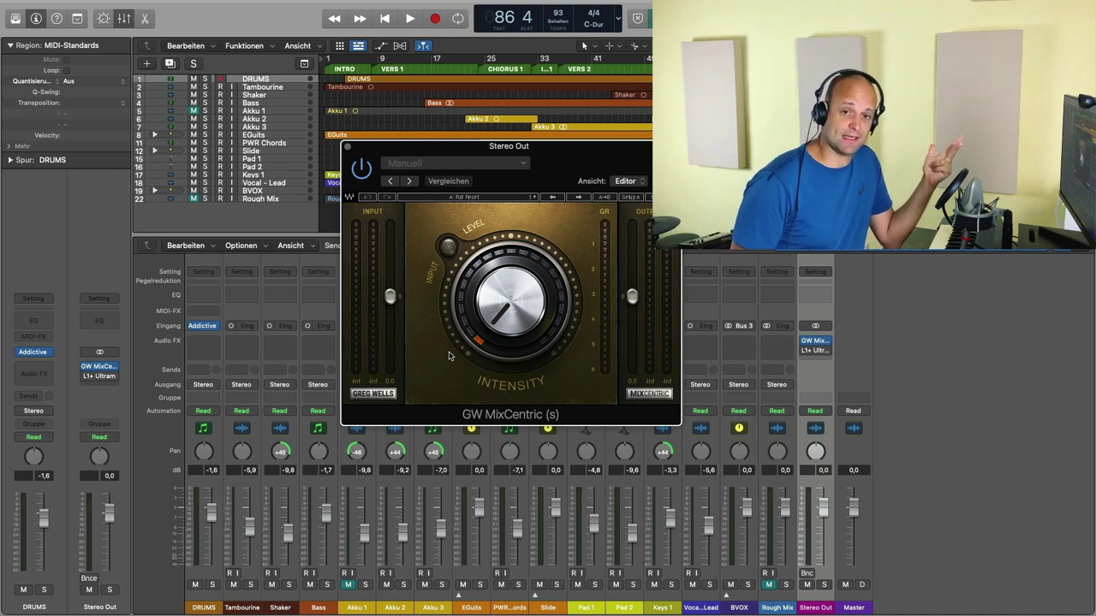
drag(449, 356, 419, 368)
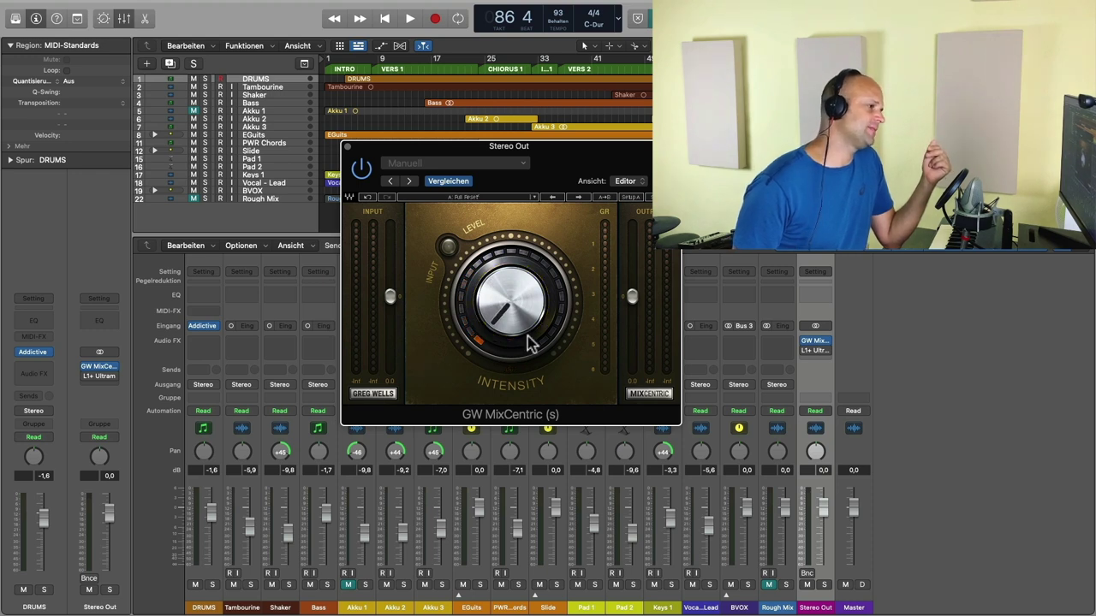
drag(578, 170, 604, 165)
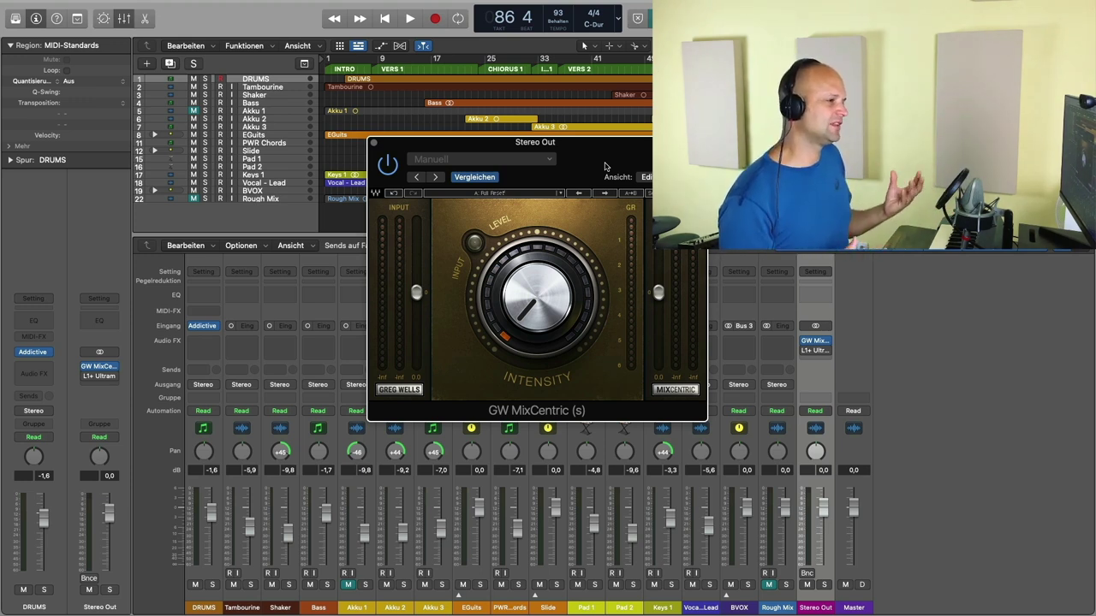
key(c)
key(space)
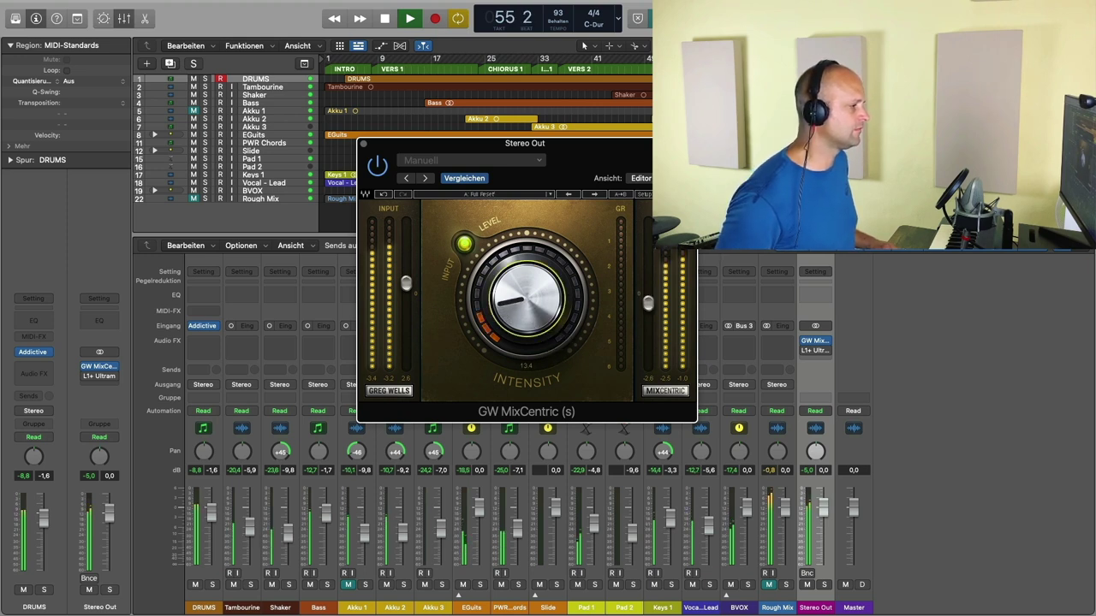
drag(539, 346, 555, 394)
drag(648, 302, 650, 318)
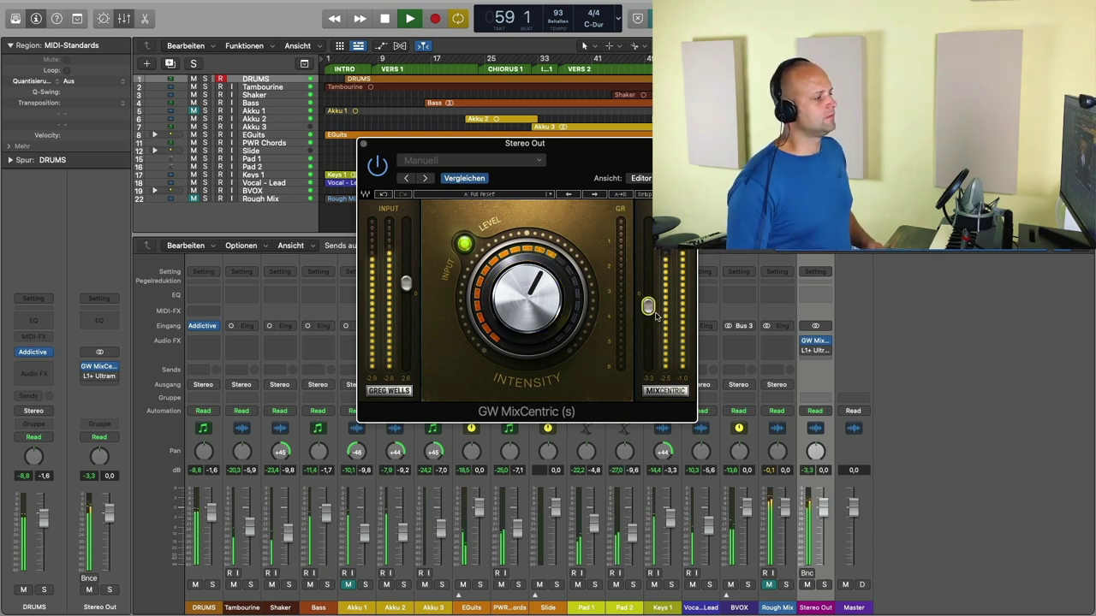
- Compare the mix with GW MixCentric bypassed and active, reduce its Intensity, and close the plug-in
click(384, 171)
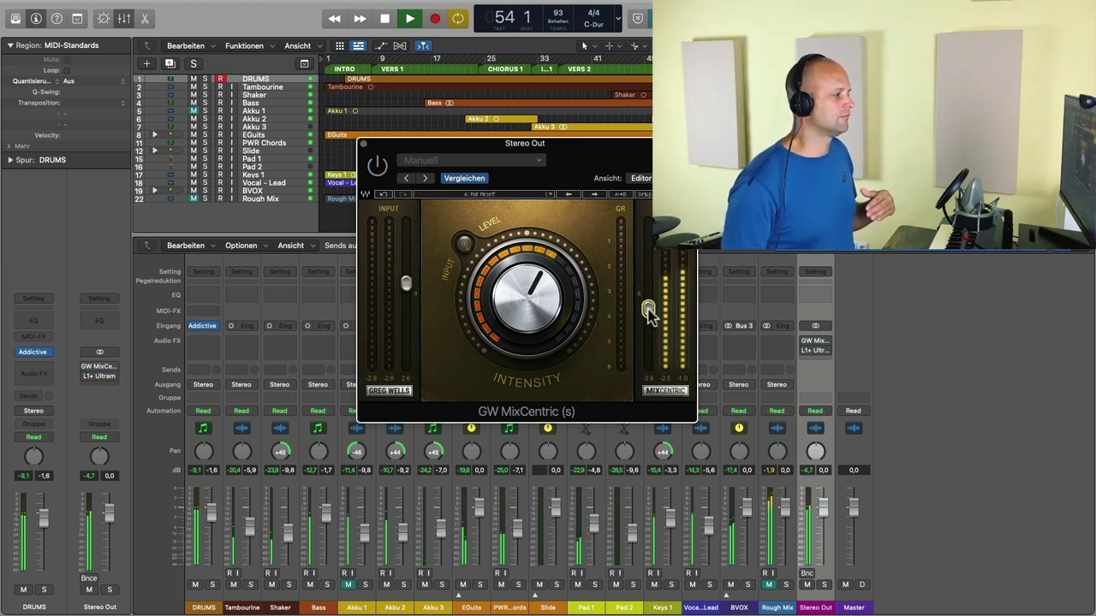
click(377, 167)
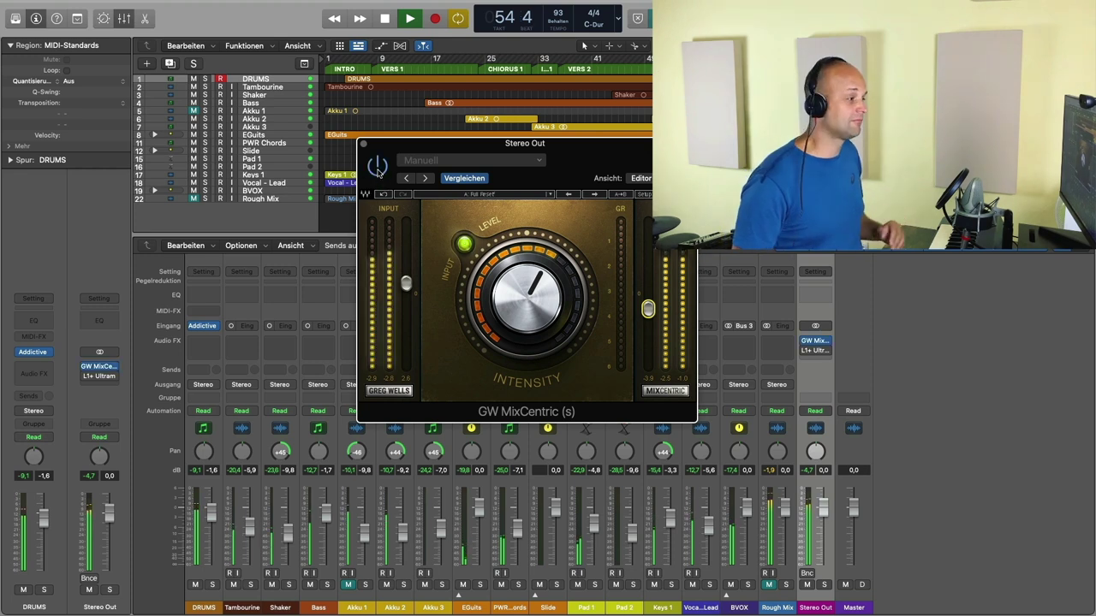
drag(535, 283, 524, 288)
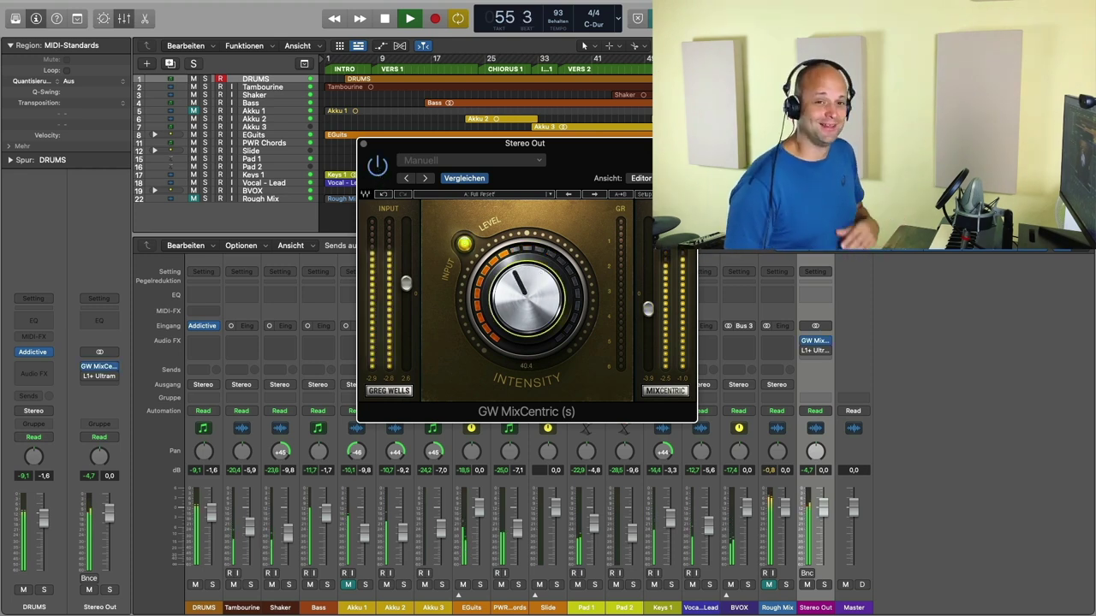
key(space)
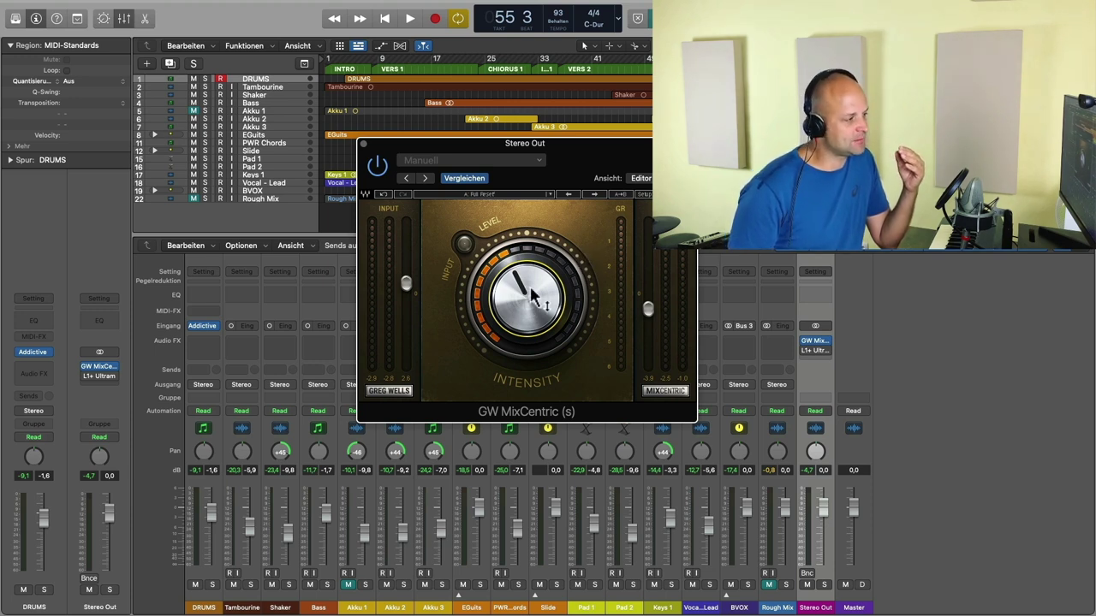
mouse_move(517, 332)
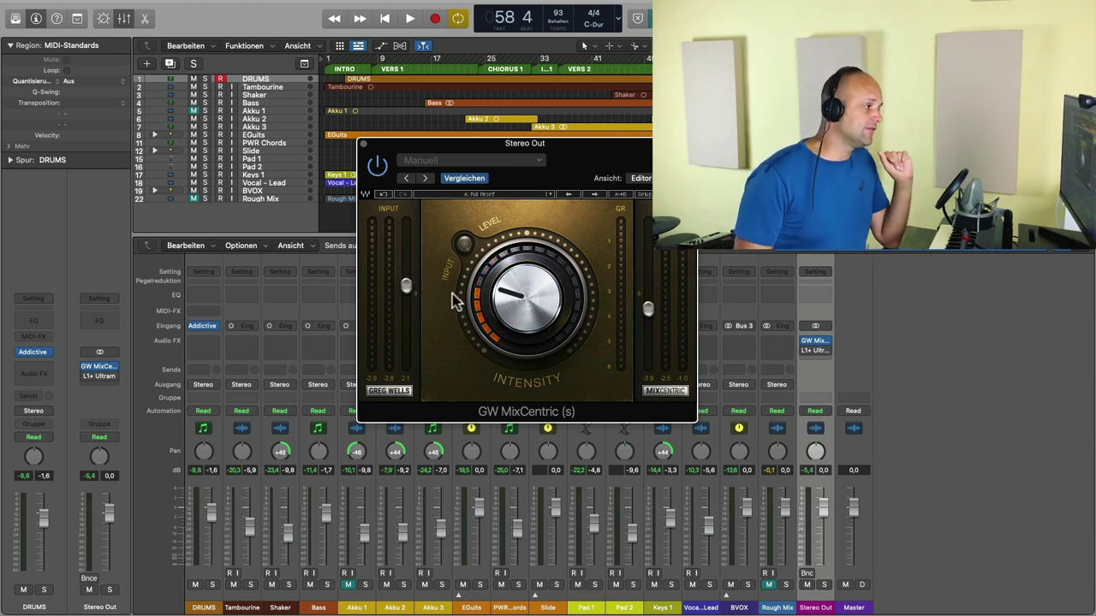
click(366, 145)
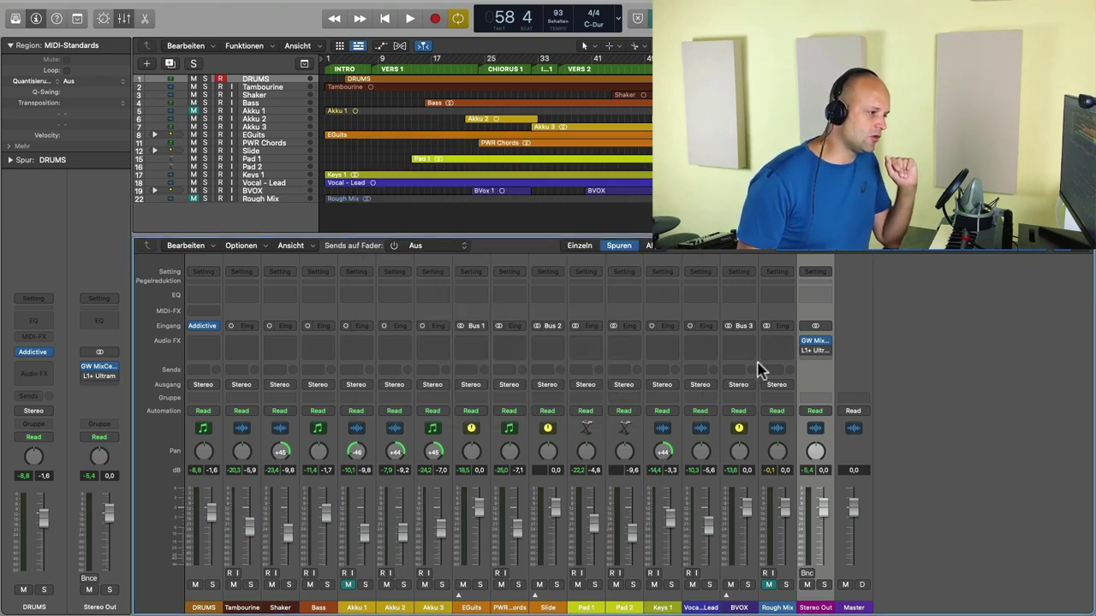
- Insert Solid Bus Comp between GW MixCentric and L1+ on Stereo Out, and set its Makeup to 1.0 dB during playback
click(812, 347)
click(984, 513)
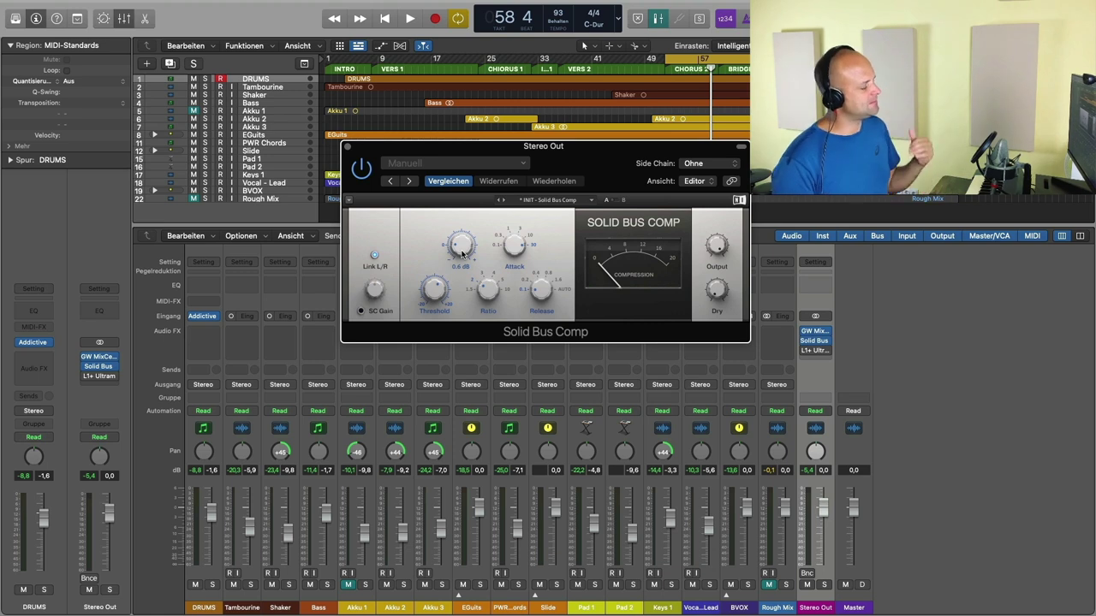
key(space)
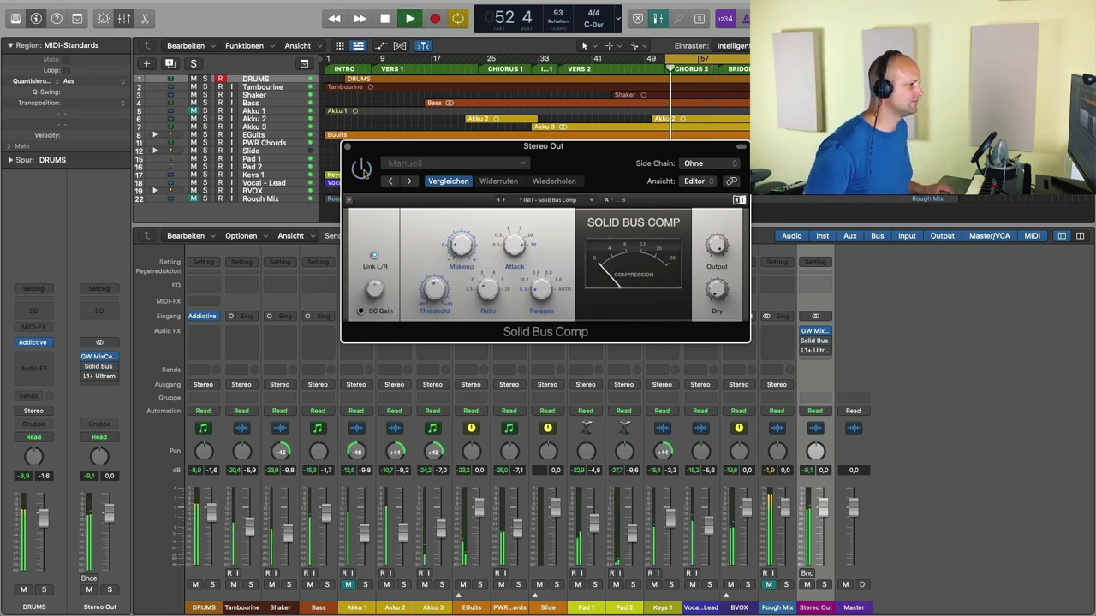
click(445, 257)
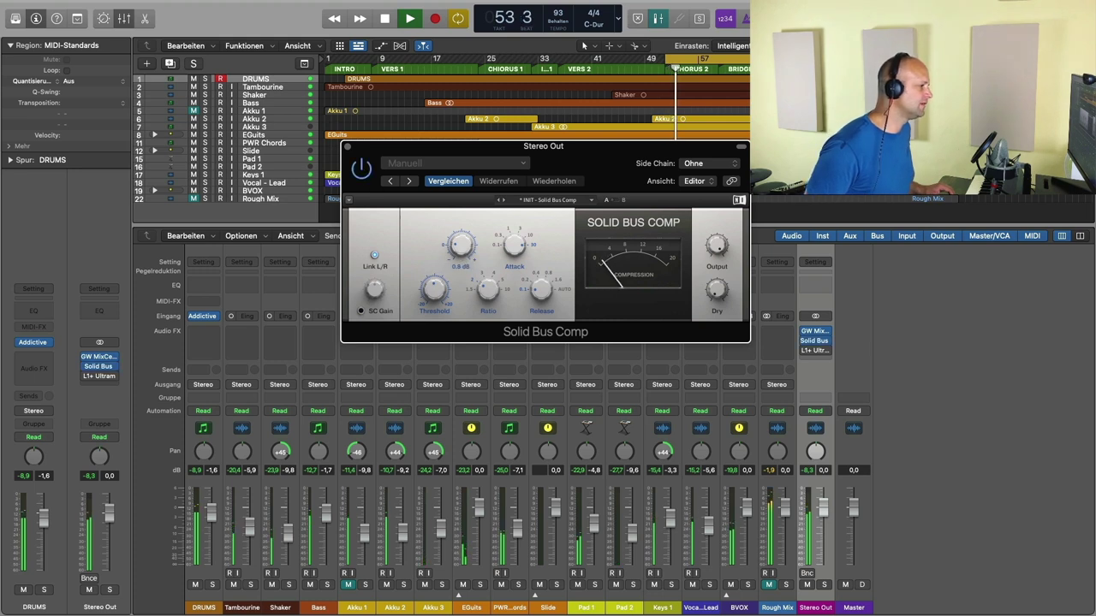
drag(460, 245, 460, 242)
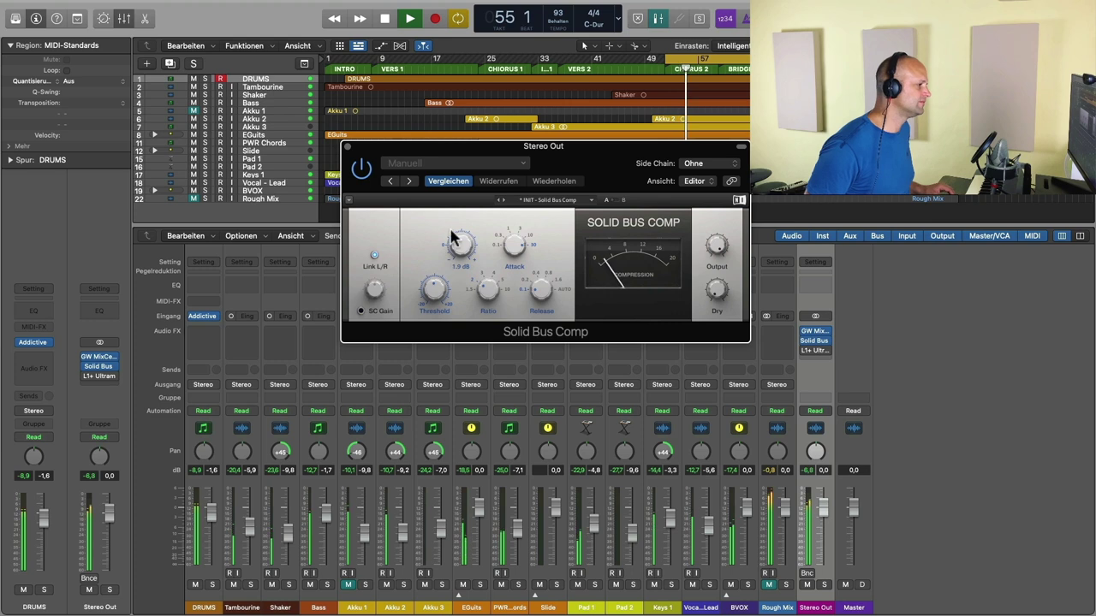
- Compare the playing mix with the Solid Bus Comp bypassed and active
click(362, 170)
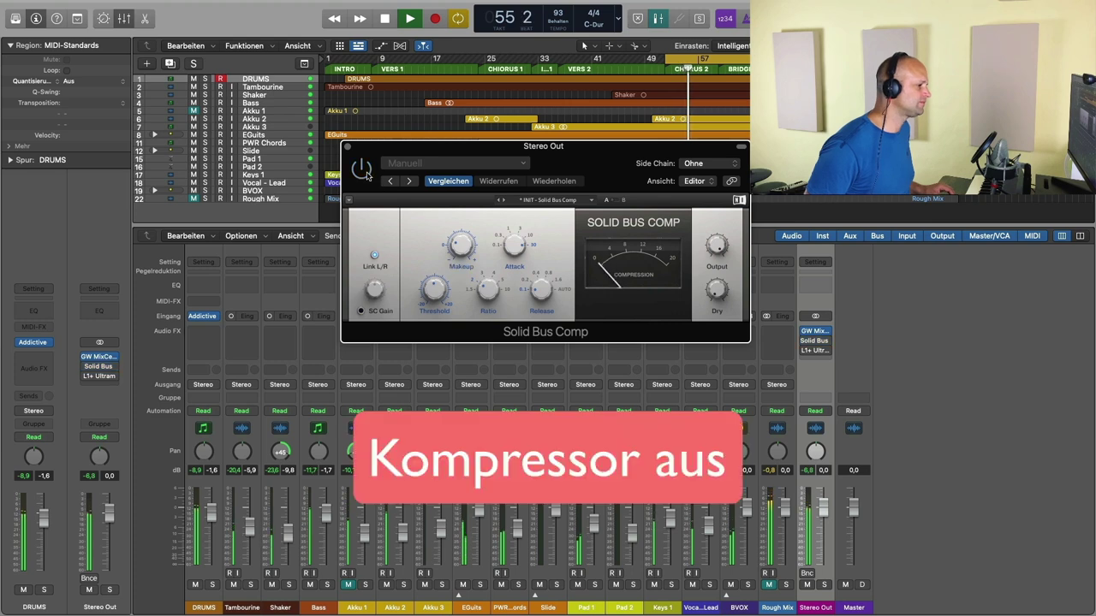
click(364, 172)
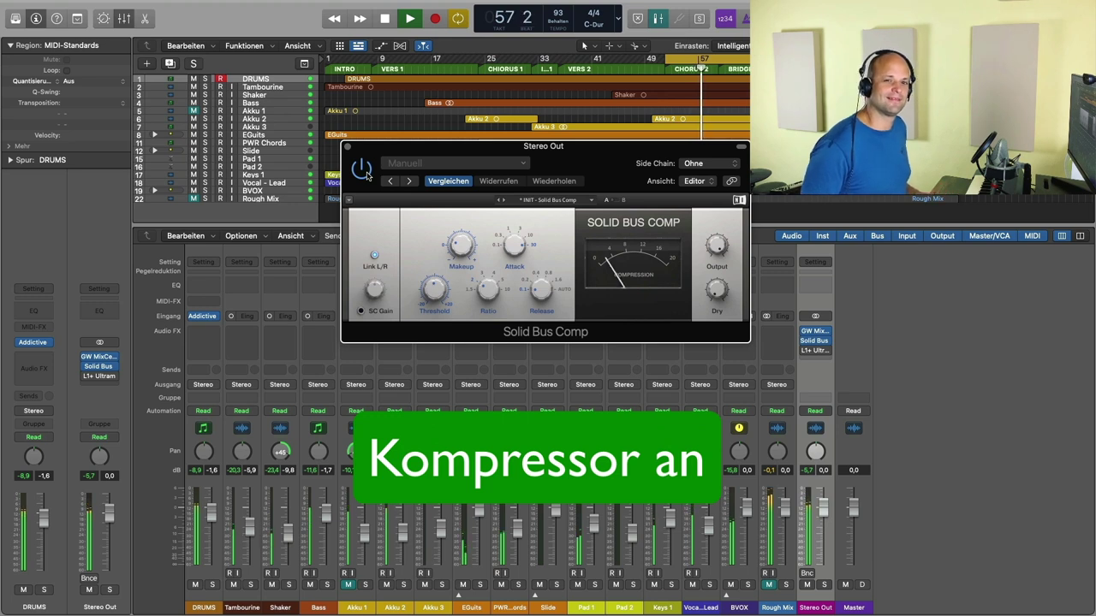
key(space)
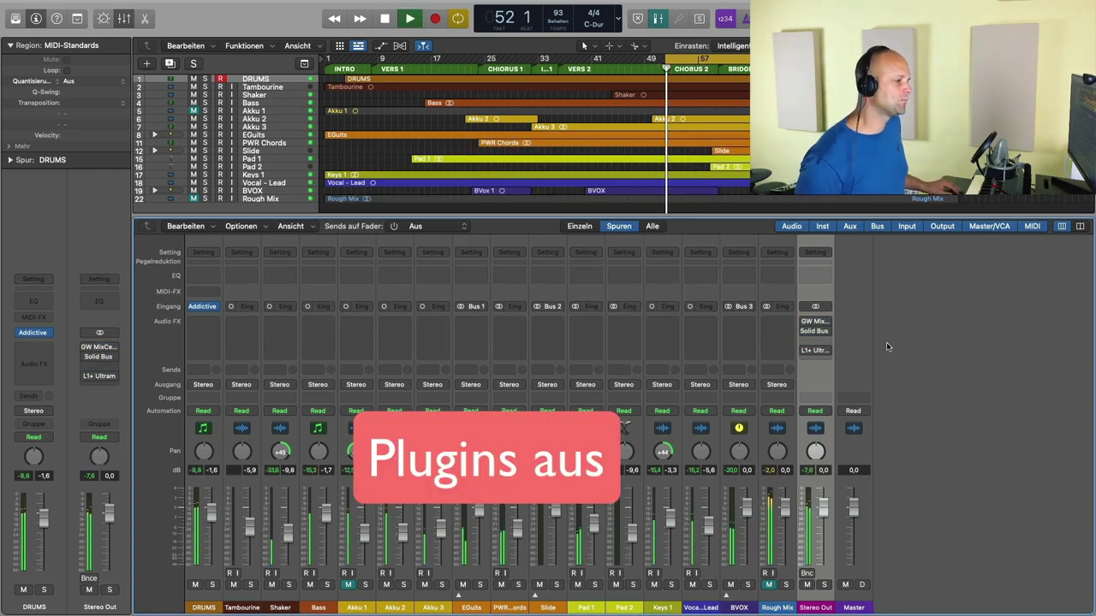
- Compare the looped mix with both GW MixCentric and Solid Bus Comp on Stereo Out active and bypassed, leaving both active
mouse_move(811, 334)
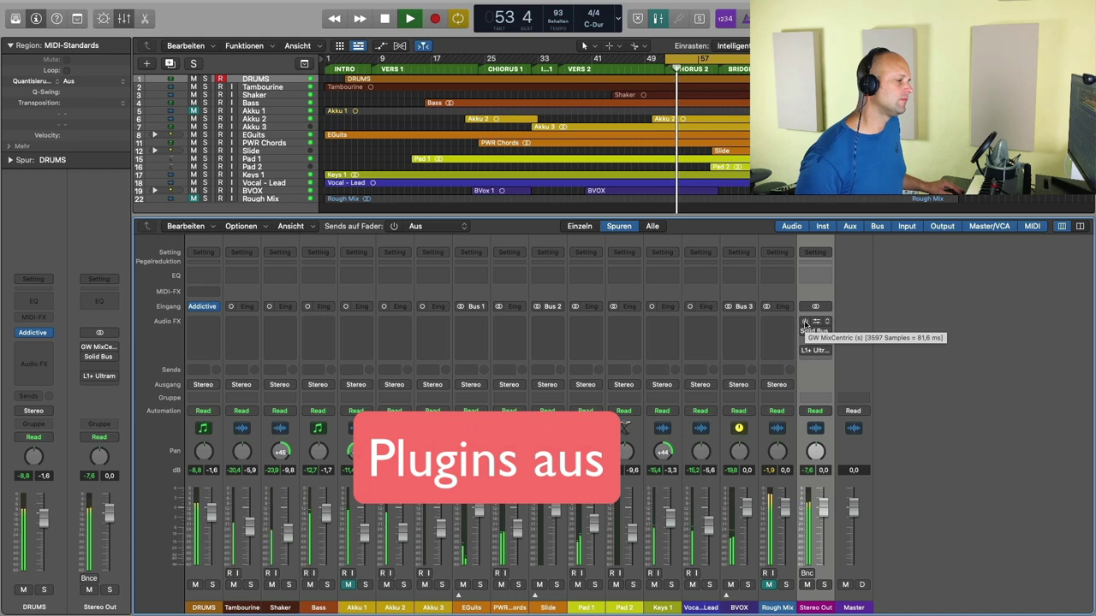
click(804, 321)
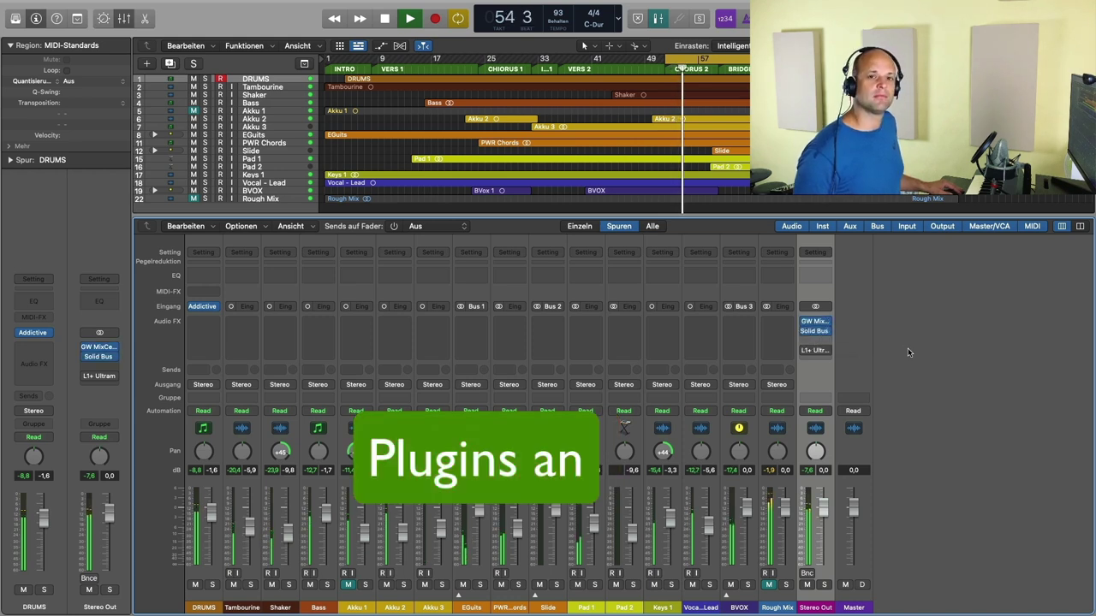
click(804, 323)
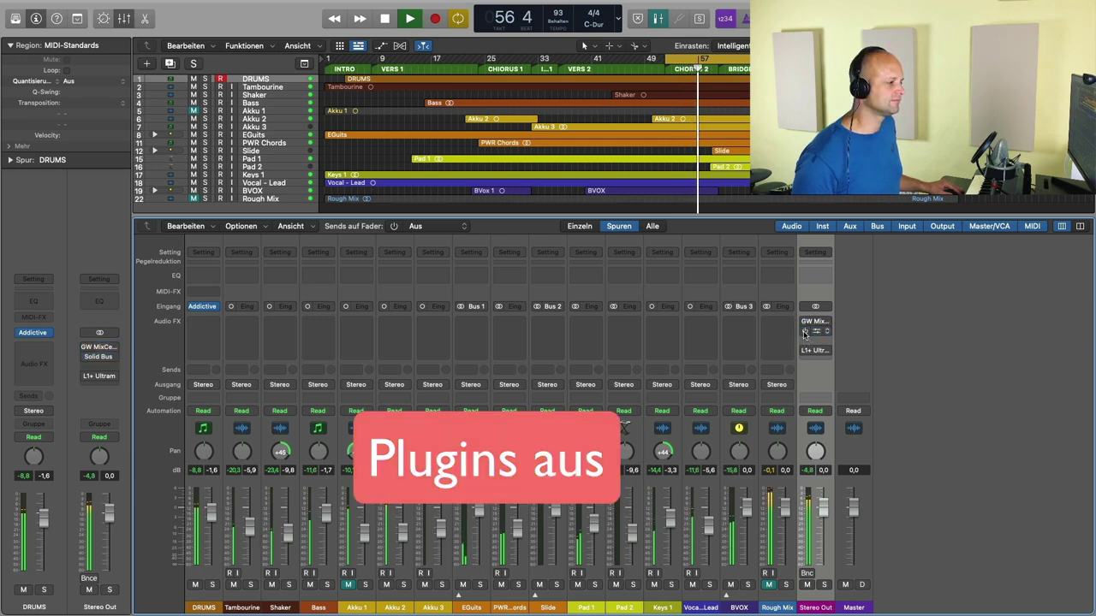
click(805, 322)
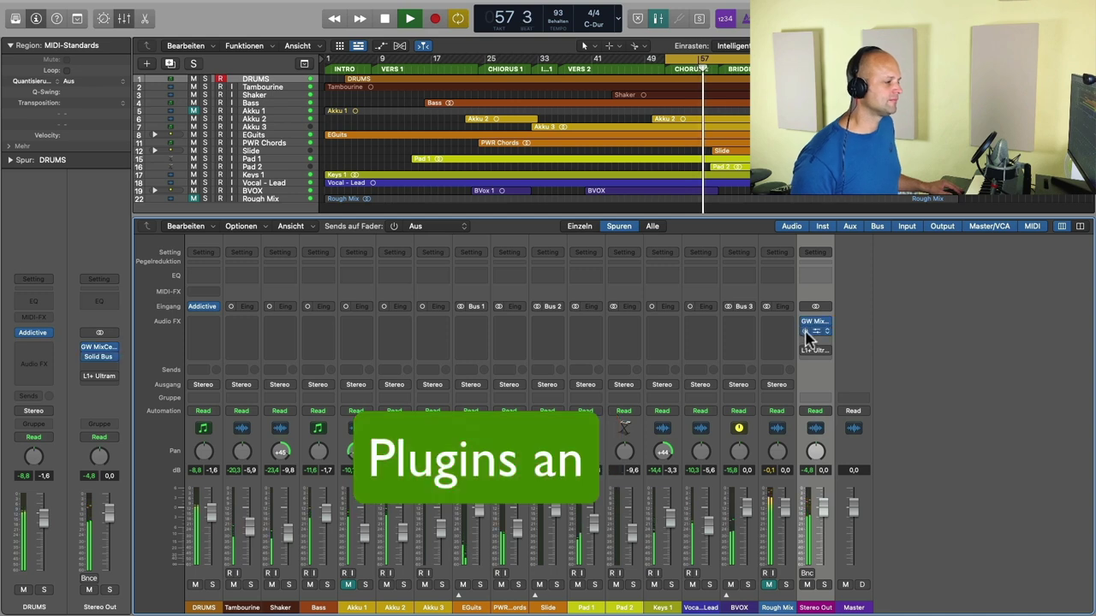